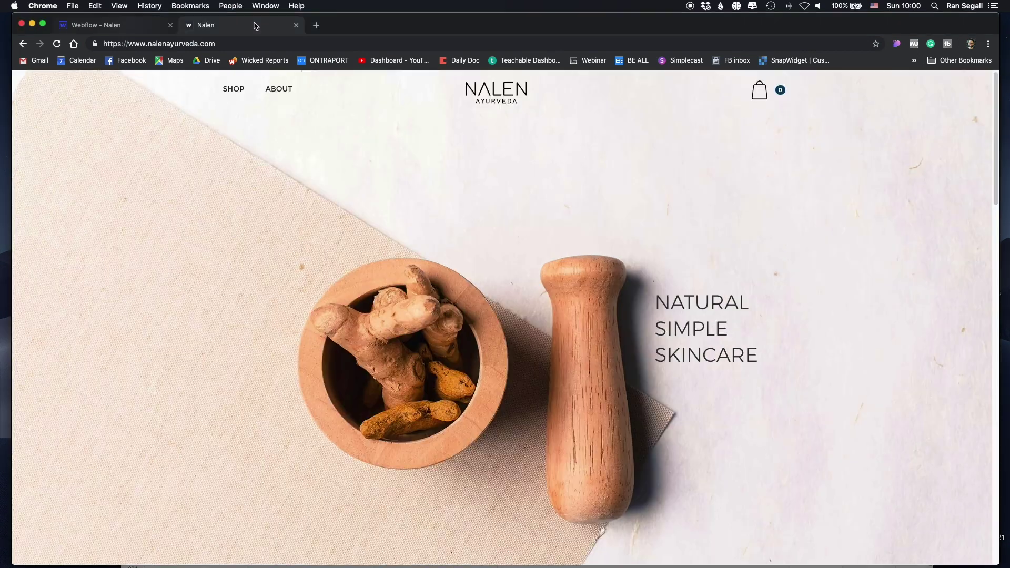
# - Reload nalenayurveda.com in Chrome so the 'Natural Simple Skincare' homepage loads fresh
pyautogui.click(59, 45)
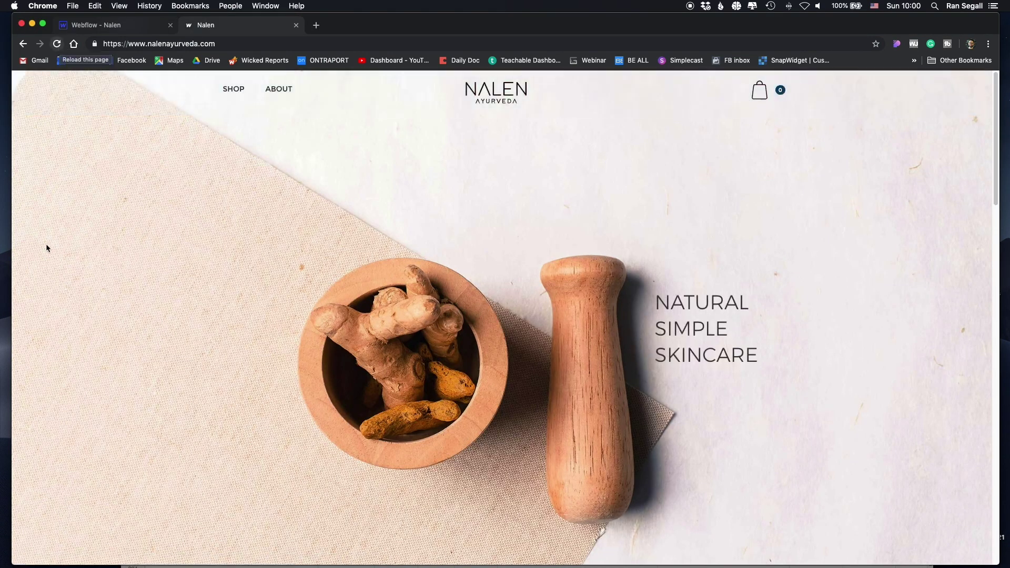
# - Browse the homepage, then go through SHOP to the Balancing Toner product page (€28.95)
pyautogui.scroll(-10, 426, 206)
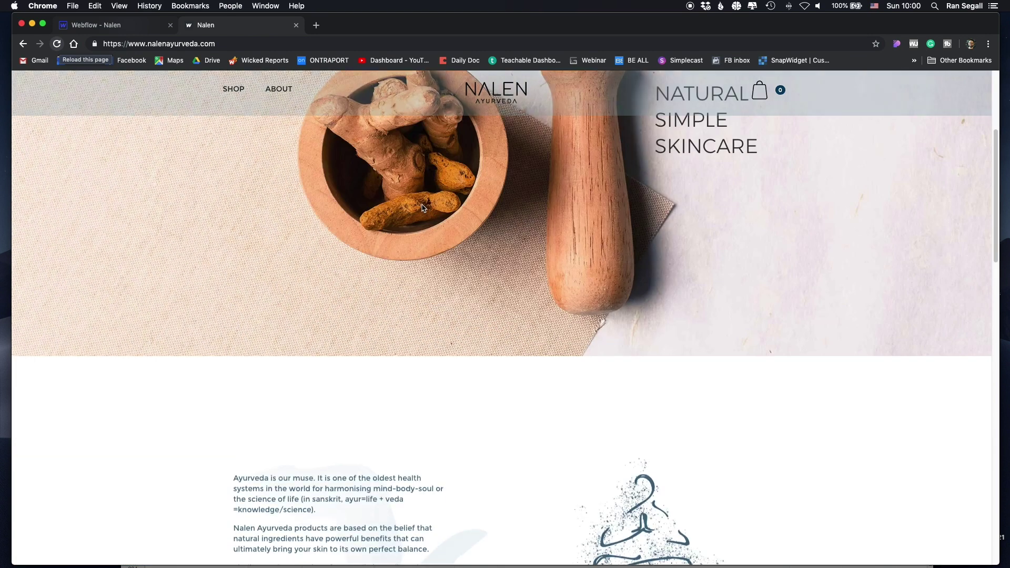
pyautogui.scroll(-10, 415, 222)
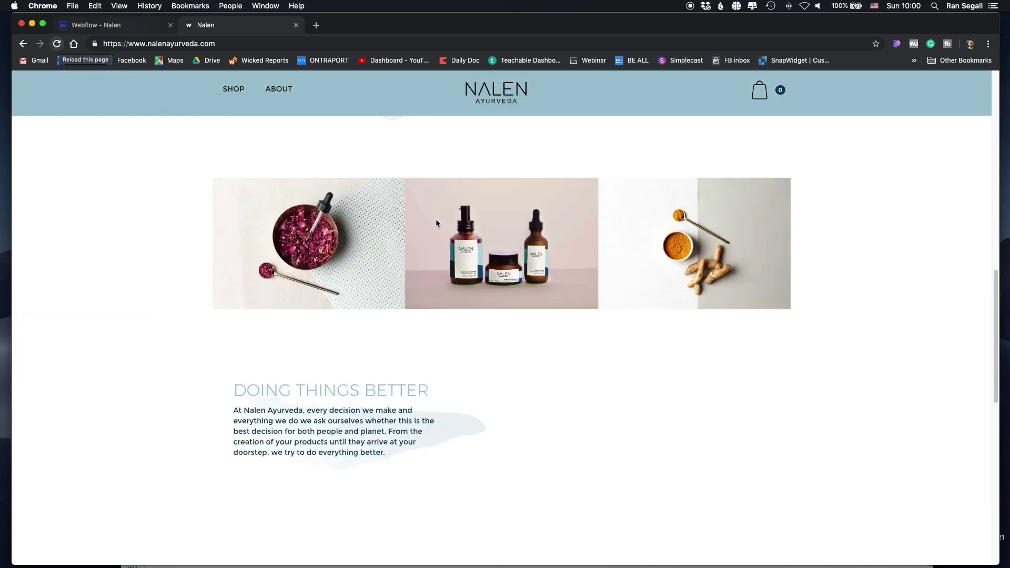
pyautogui.scroll(-5, 459, 228)
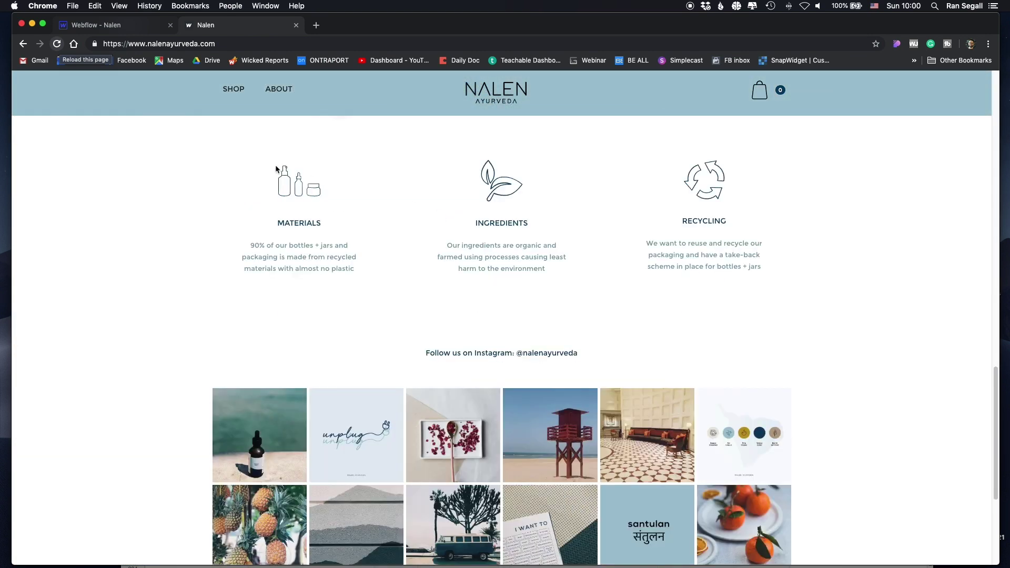
pyautogui.click(235, 85)
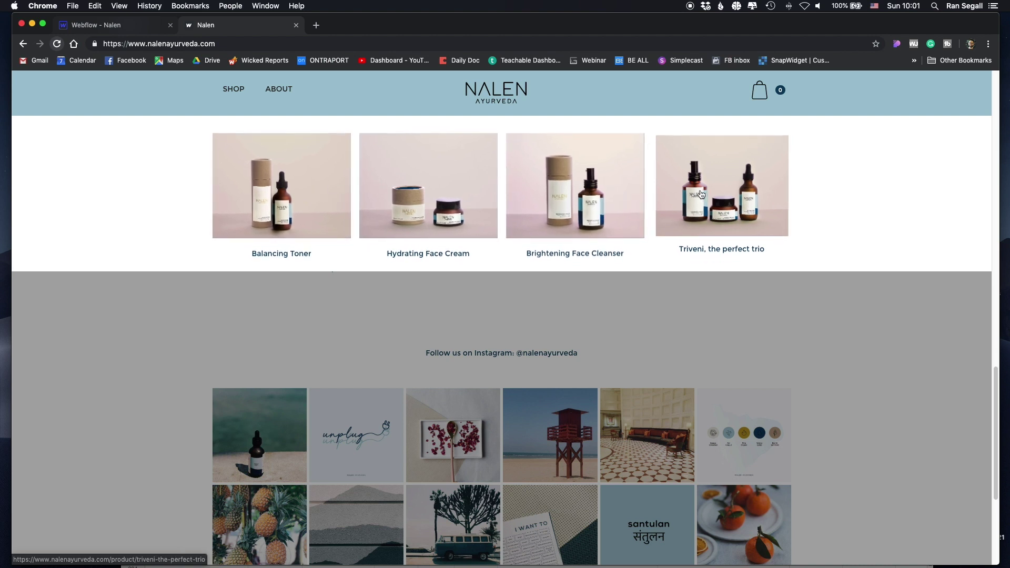
pyautogui.click(257, 203)
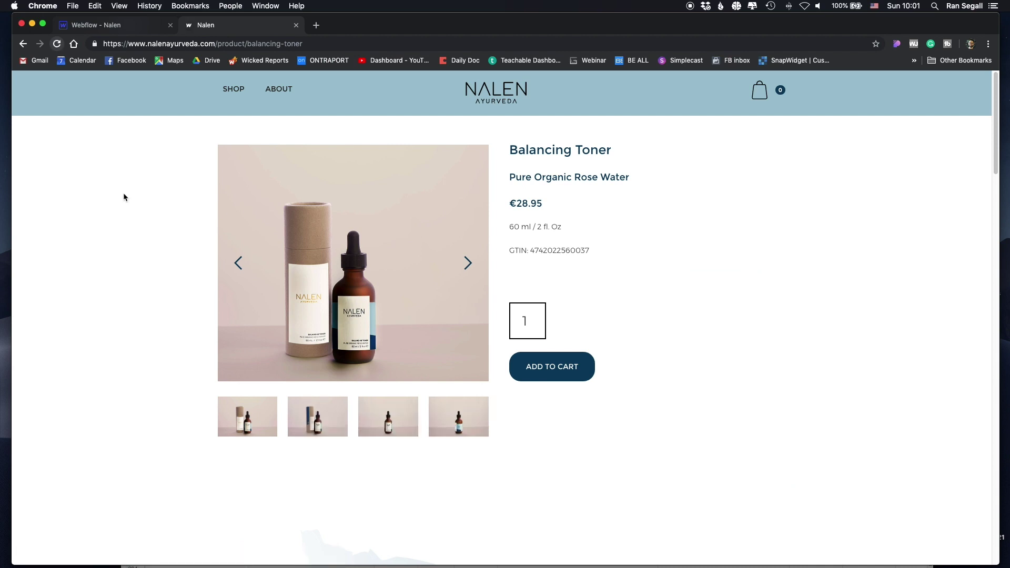
# - Review the Balancing Toner page, stepping through its photos and viewing one enlarged in the lightbox
pyautogui.scroll(-15, 126, 196)
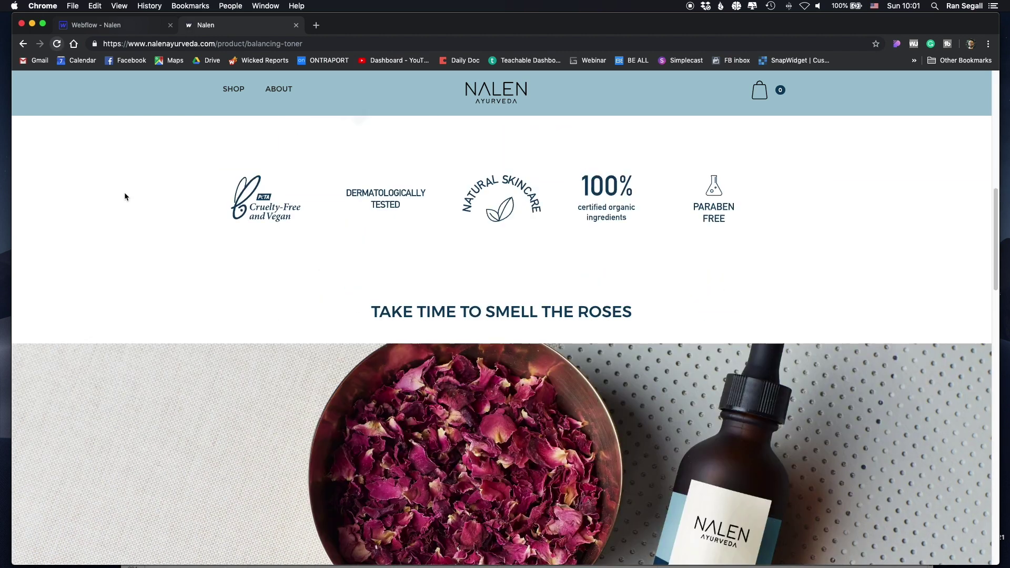
pyautogui.scroll(-20, 125, 196)
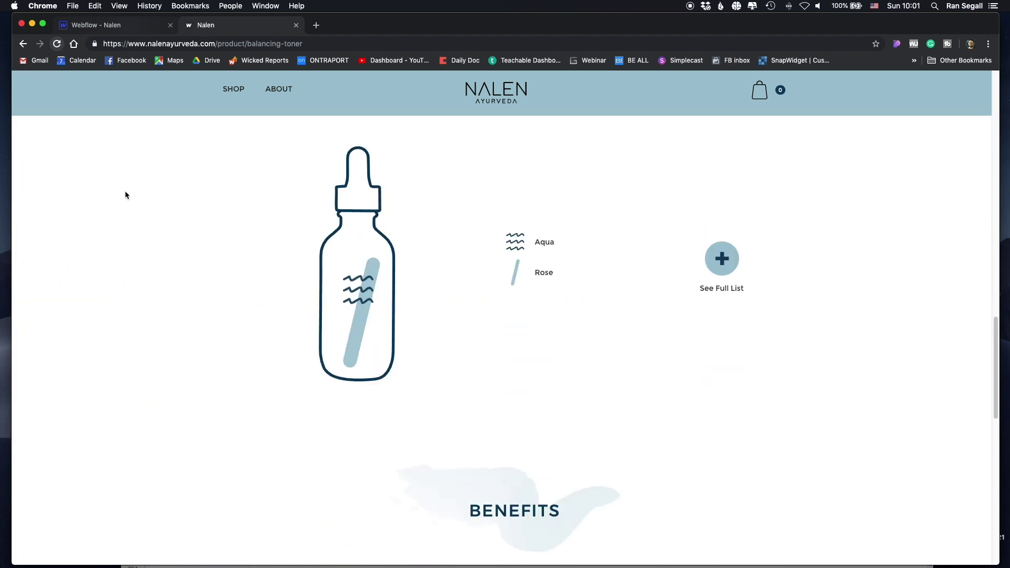
pyautogui.scroll(20, 123, 192)
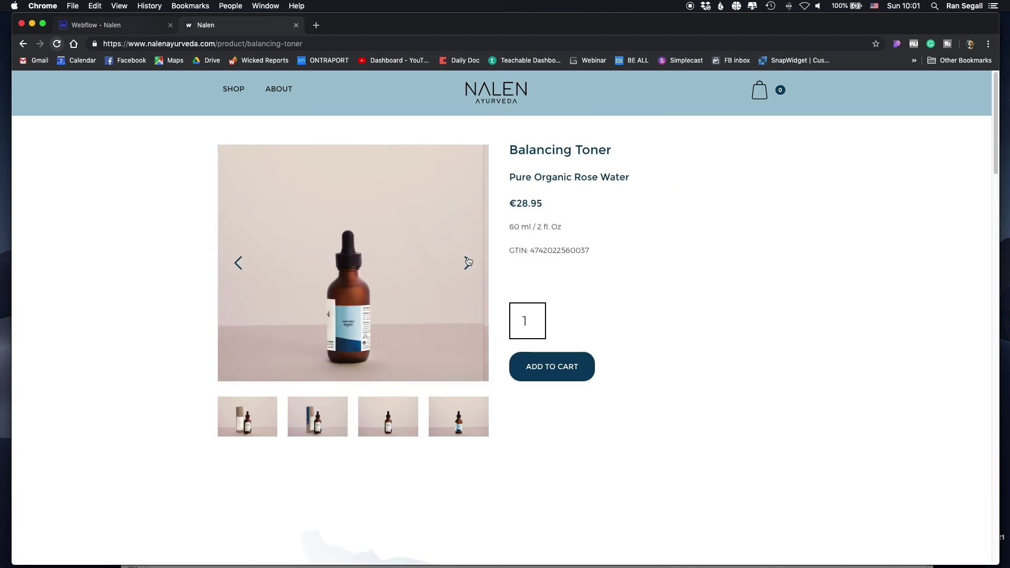
pyautogui.click(467, 279)
pyautogui.click(373, 419)
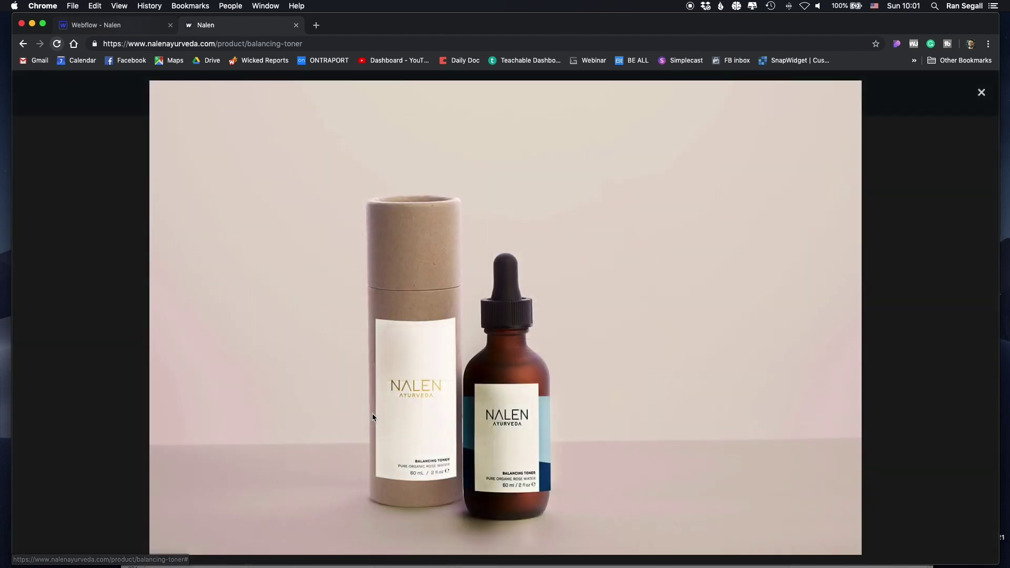
pyautogui.click(97, 277)
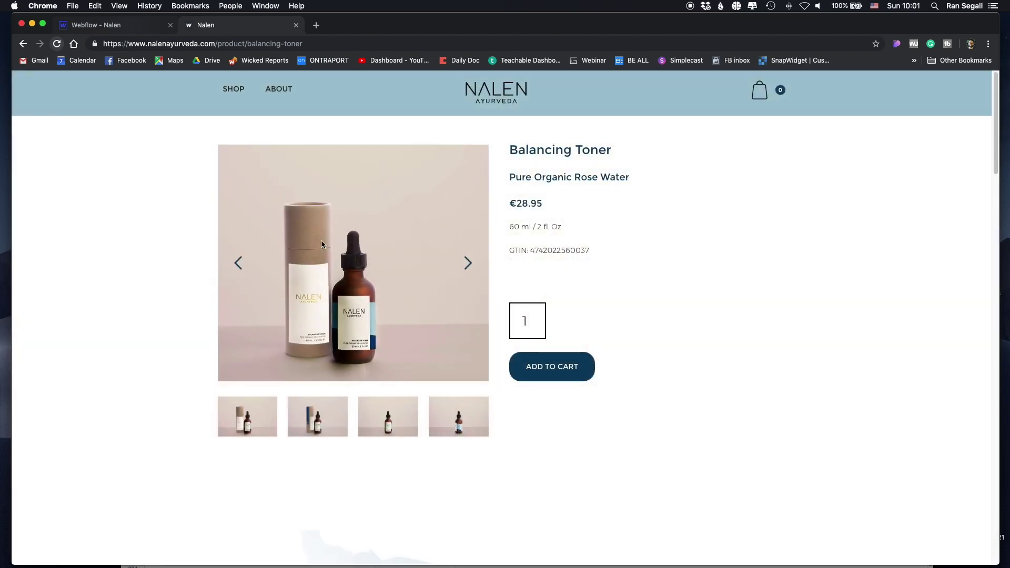
pyautogui.scroll(-5, 336, 247)
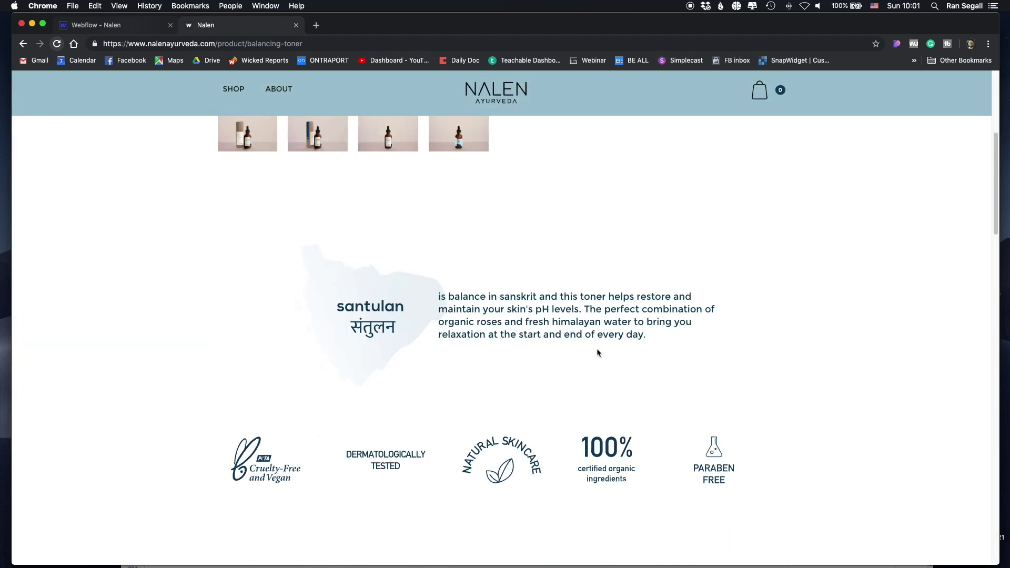
pyautogui.scroll(-5, 219, 447)
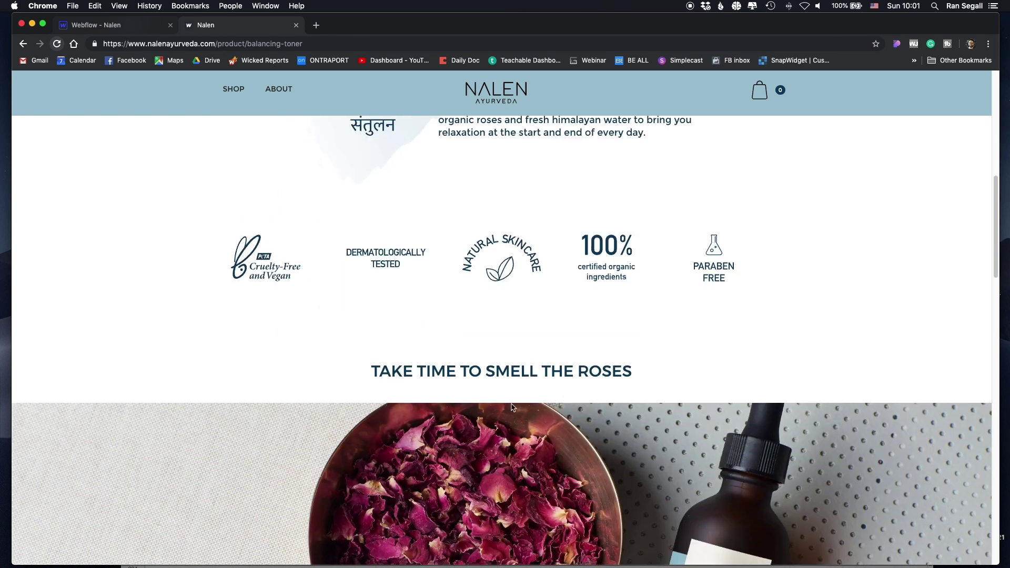
pyautogui.scroll(-10, 474, 367)
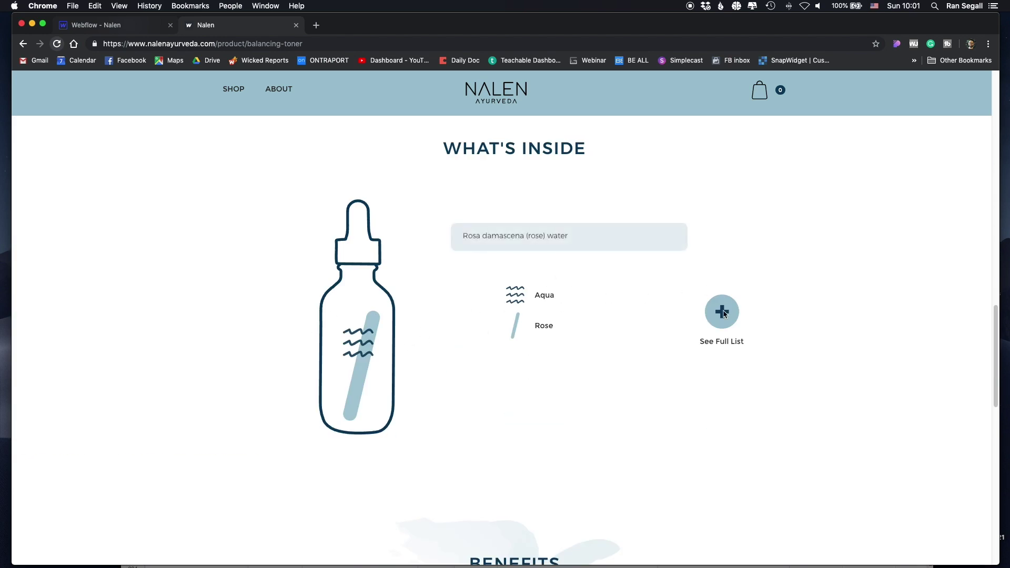
pyautogui.scroll(-7, 514, 264)
pyautogui.scroll(15, 514, 264)
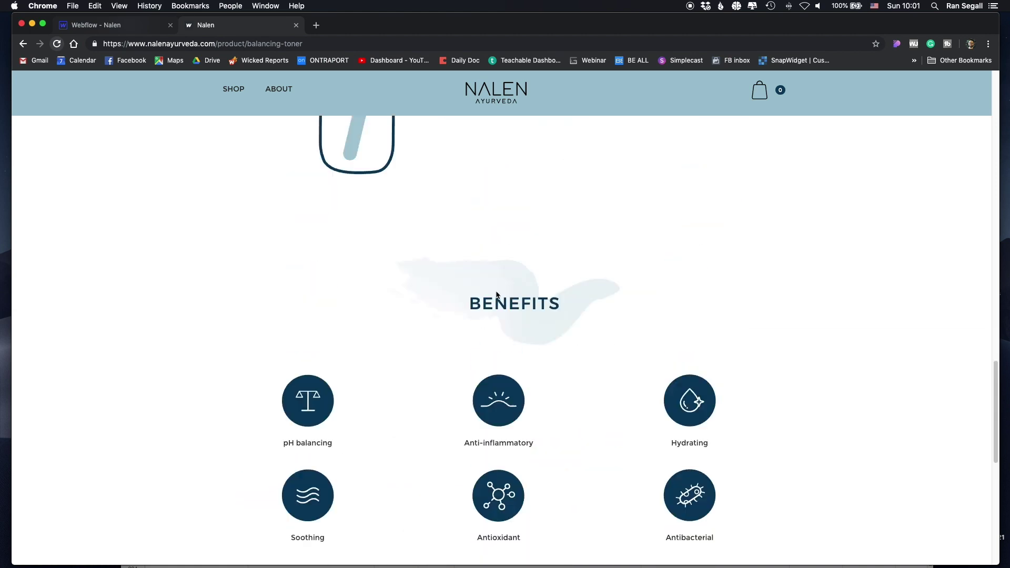
# - Open the Brightening Face Cleanser page (€29.95) and expand its full ingredient list
pyautogui.moveTo(222, 96)
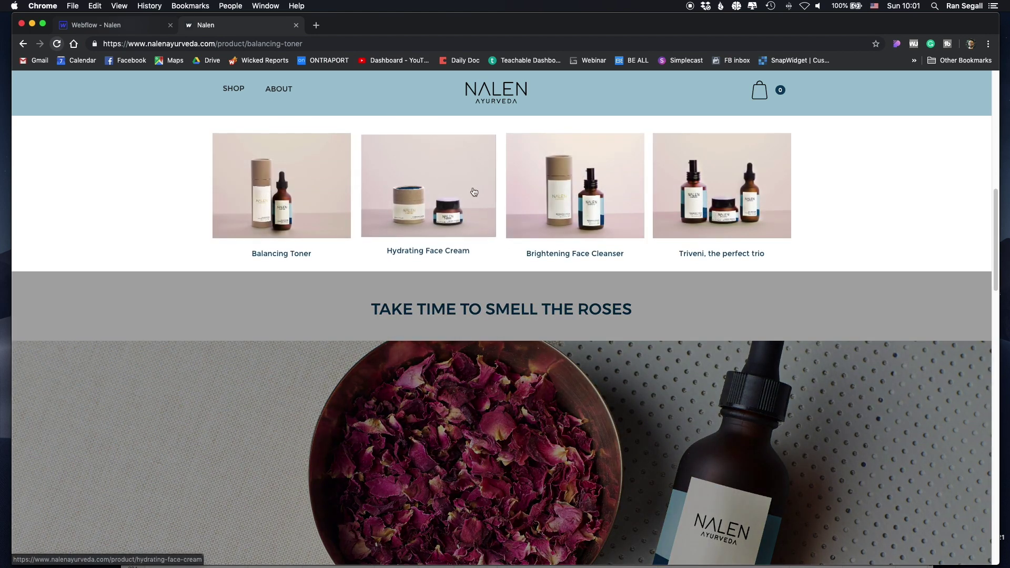
pyautogui.click(553, 188)
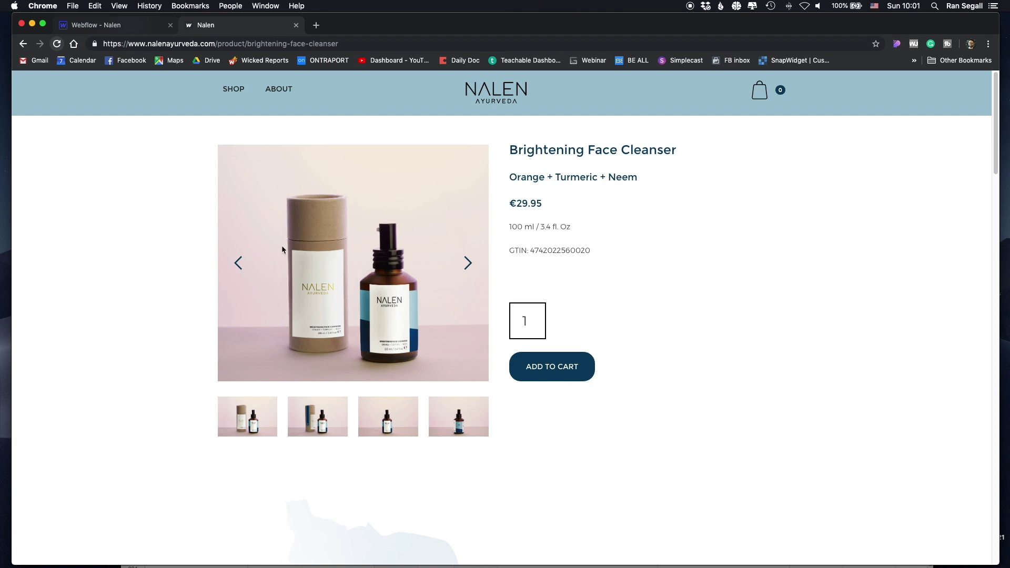
pyautogui.scroll(-10, 282, 250)
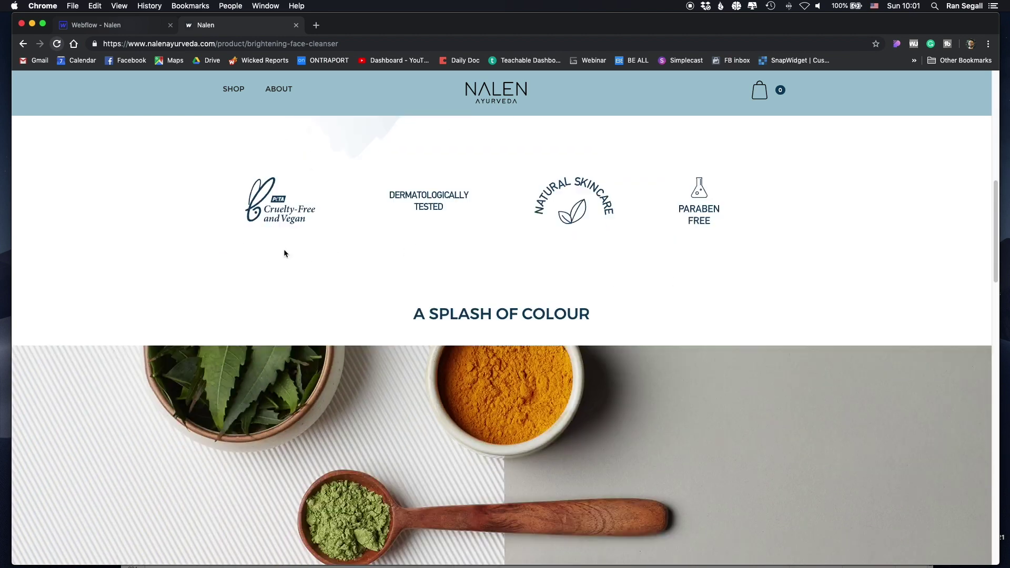
pyautogui.scroll(-5, 284, 254)
pyautogui.scroll(-6, 443, 264)
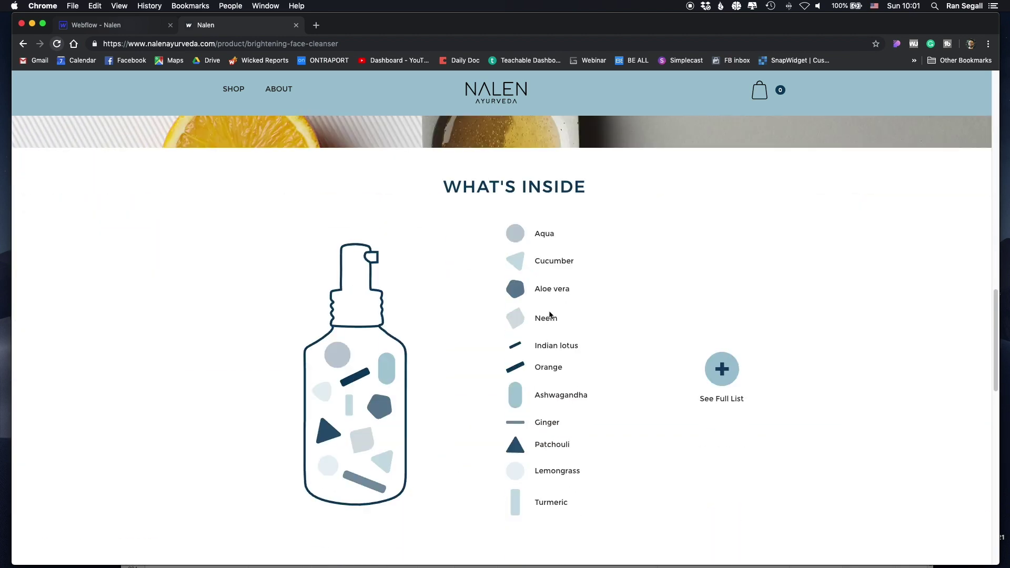
pyautogui.click(715, 374)
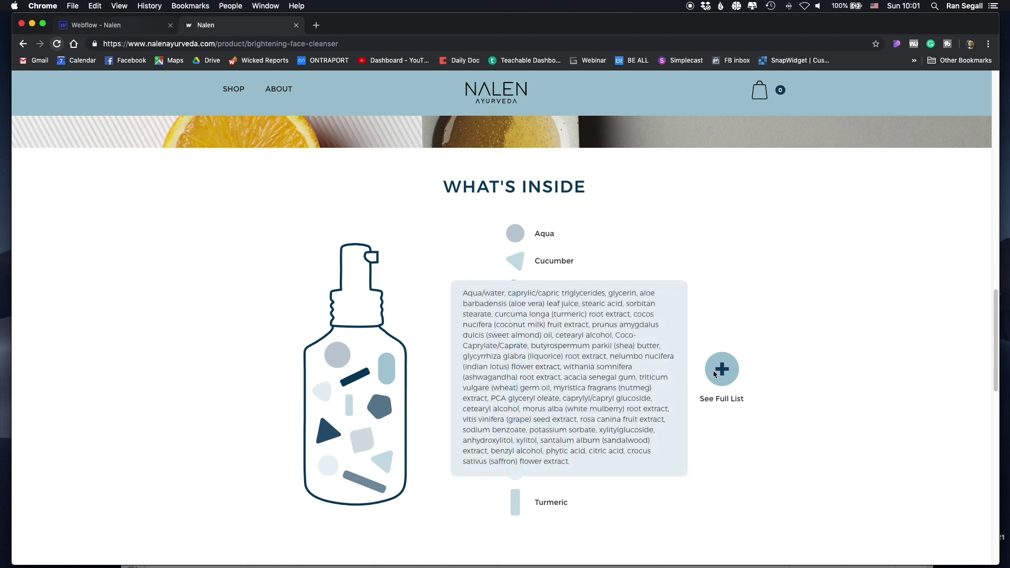
pyautogui.scroll(-15, 532, 267)
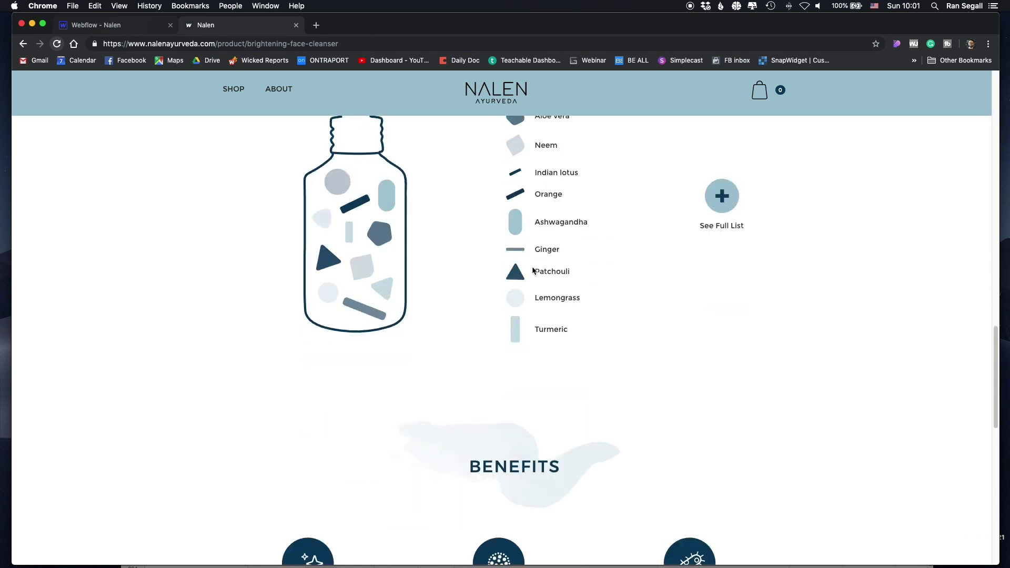
pyautogui.scroll(11, 277, 269)
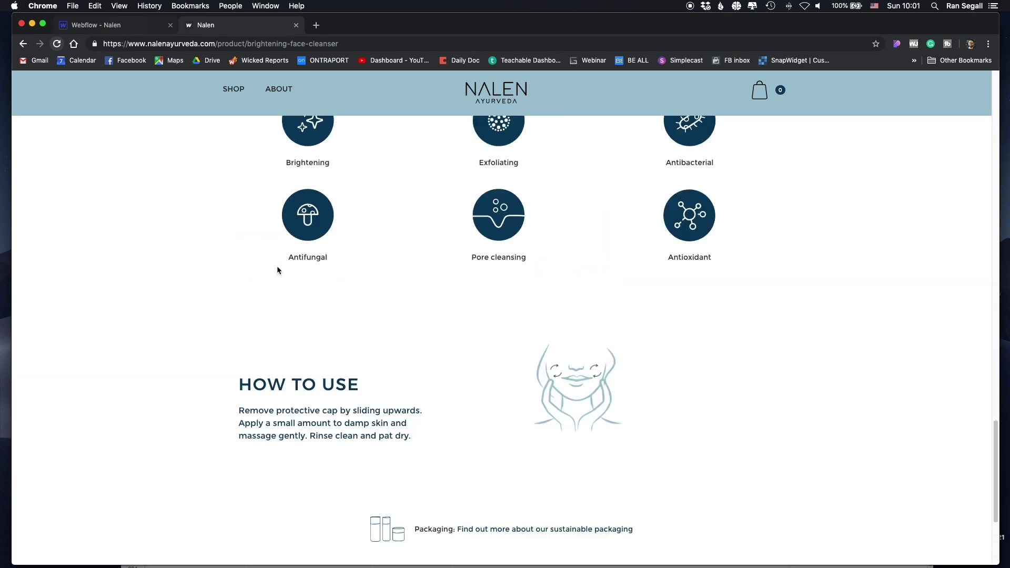
pyautogui.scroll(10, 269, 249)
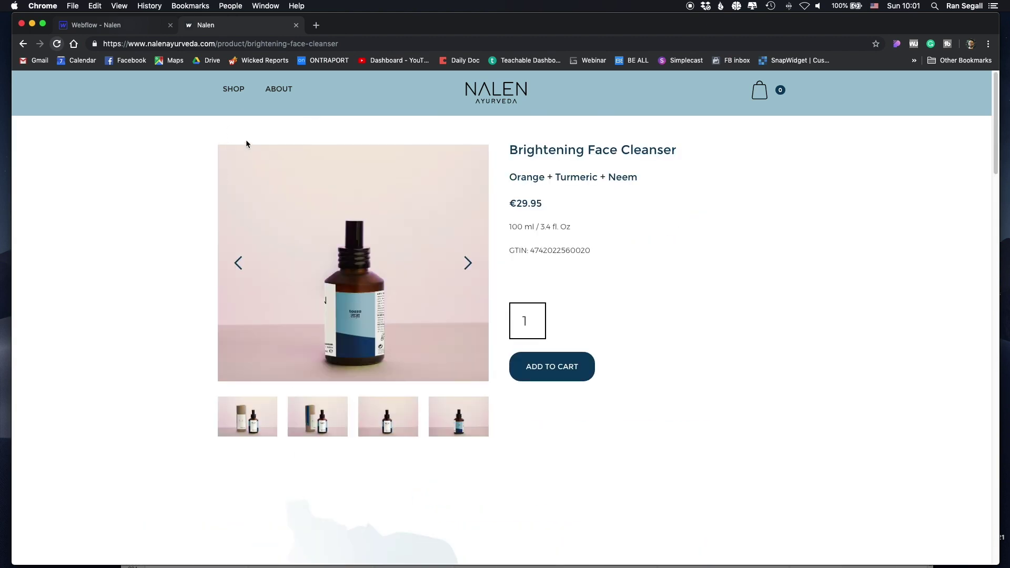
# - Switch to the Nalen site in Webflow and show the store's product list under Ecommerce
pyautogui.click(96, 25)
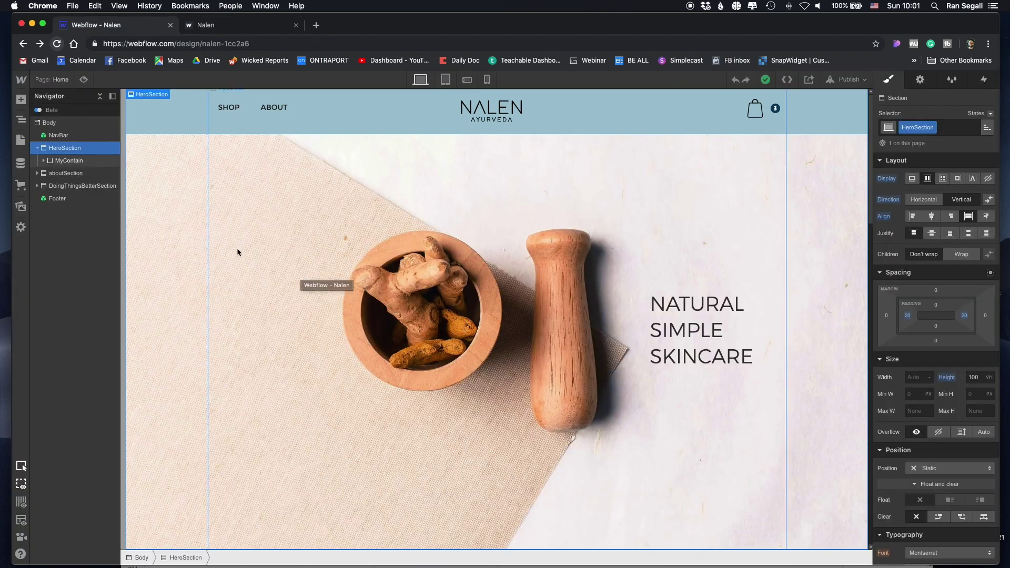
pyautogui.click(21, 164)
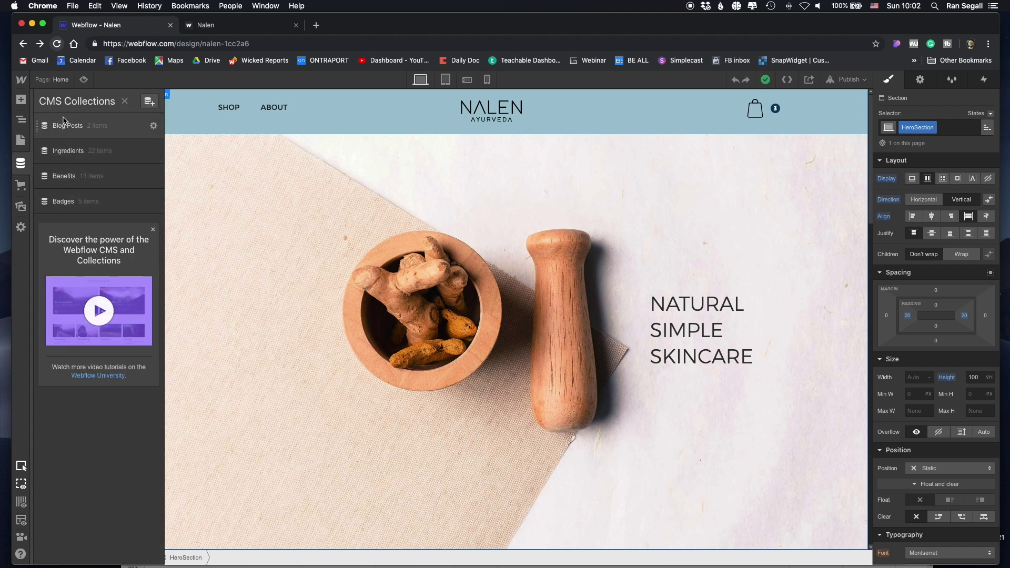
pyautogui.click(20, 187)
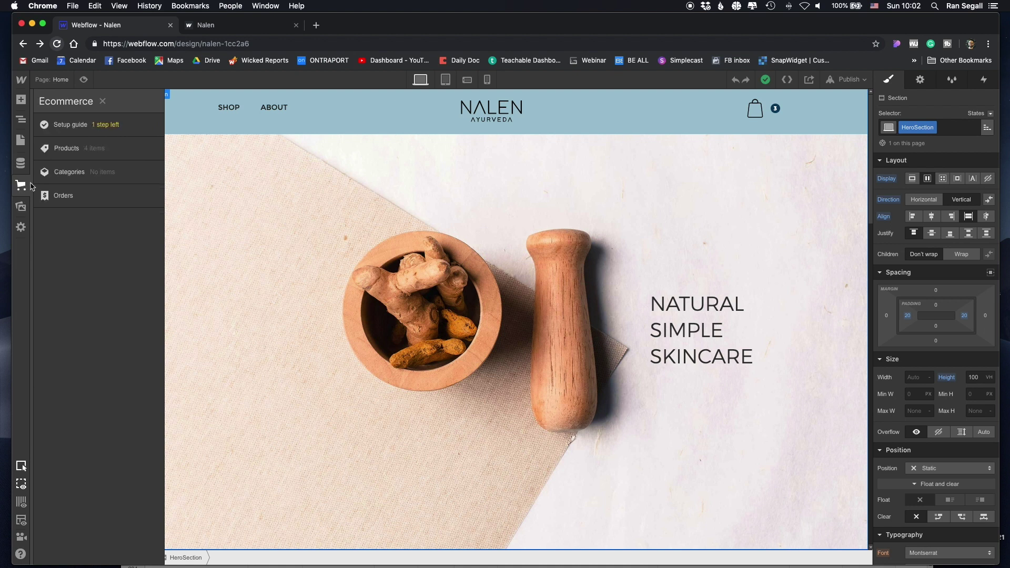
pyautogui.click(58, 149)
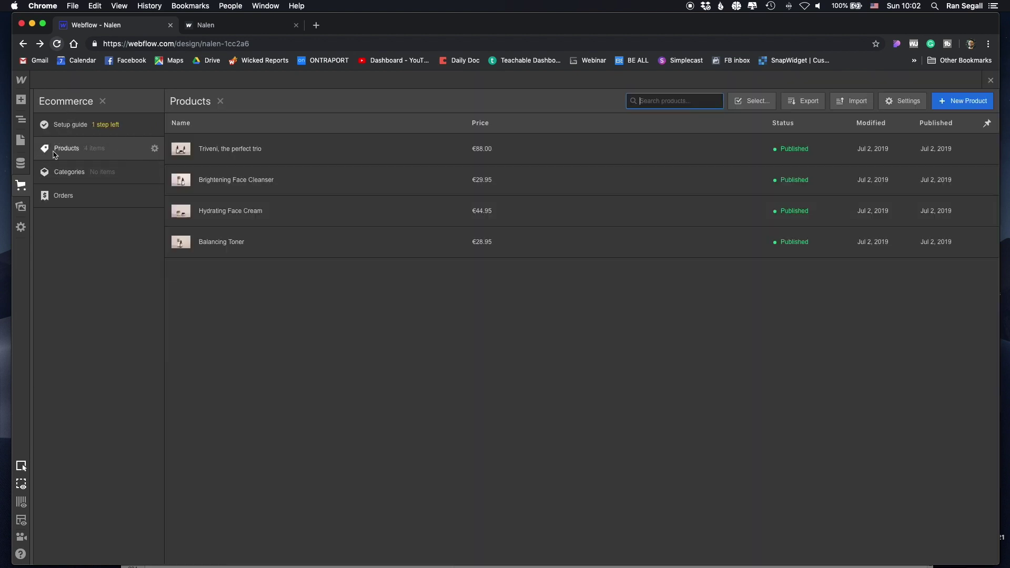
# - Look through the 'Triveni, the perfect trio' entry, then open the Products collection settings
pyautogui.click(266, 158)
pyautogui.scroll(-2, 377, 260)
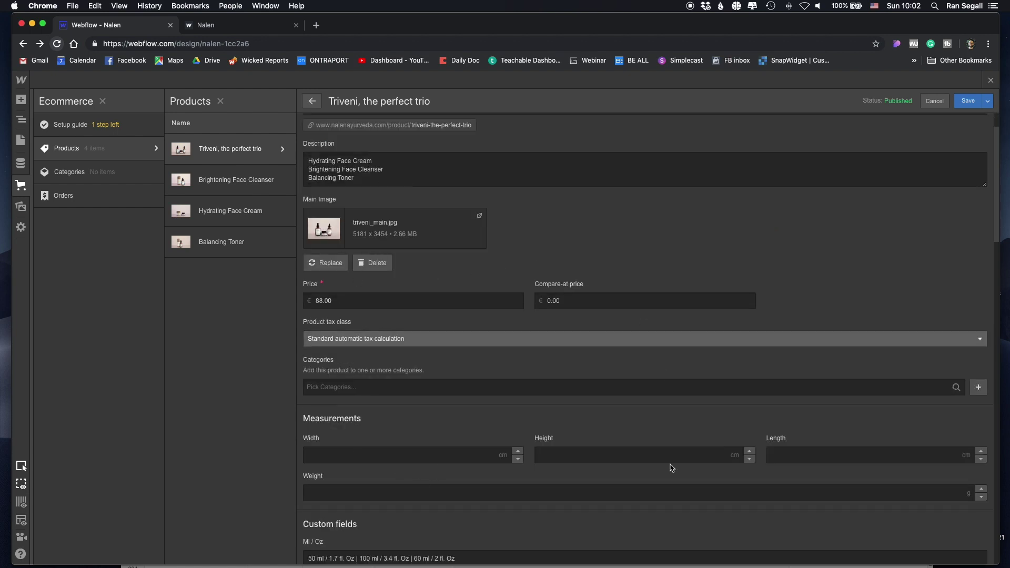
pyautogui.scroll(-1, 374, 379)
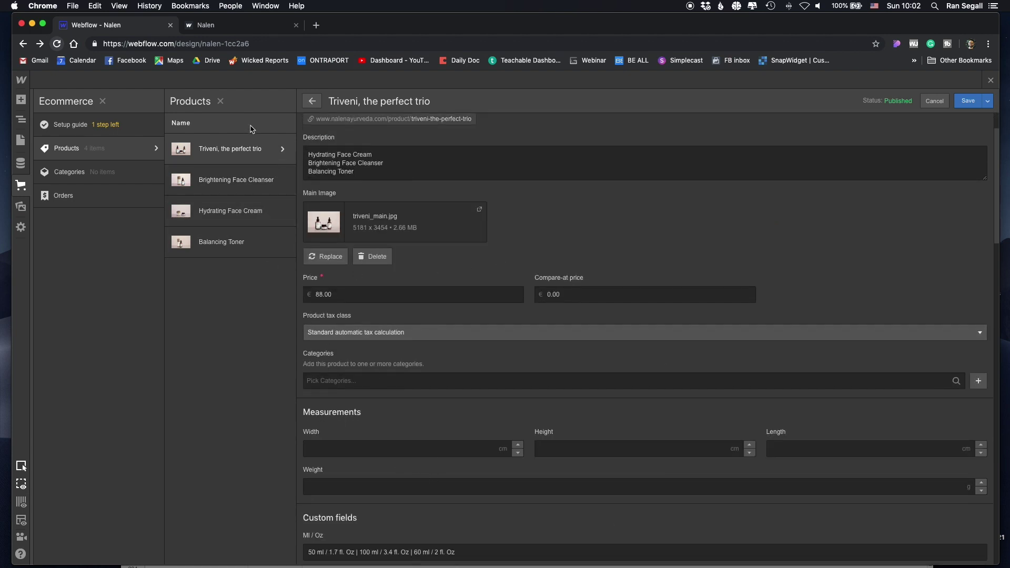
pyautogui.click(225, 148)
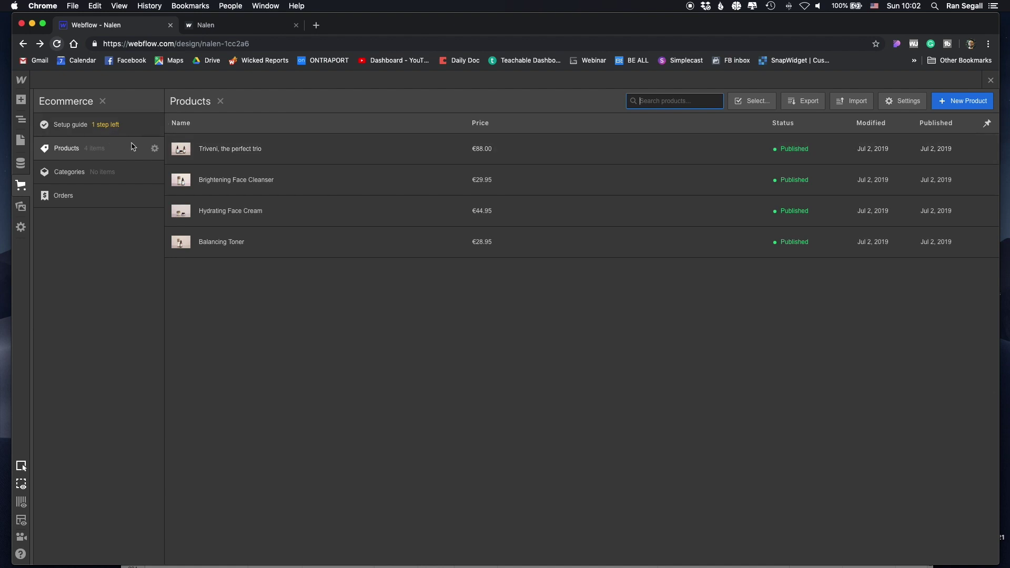
pyautogui.click(154, 149)
pyautogui.scroll(-3, 275, 255)
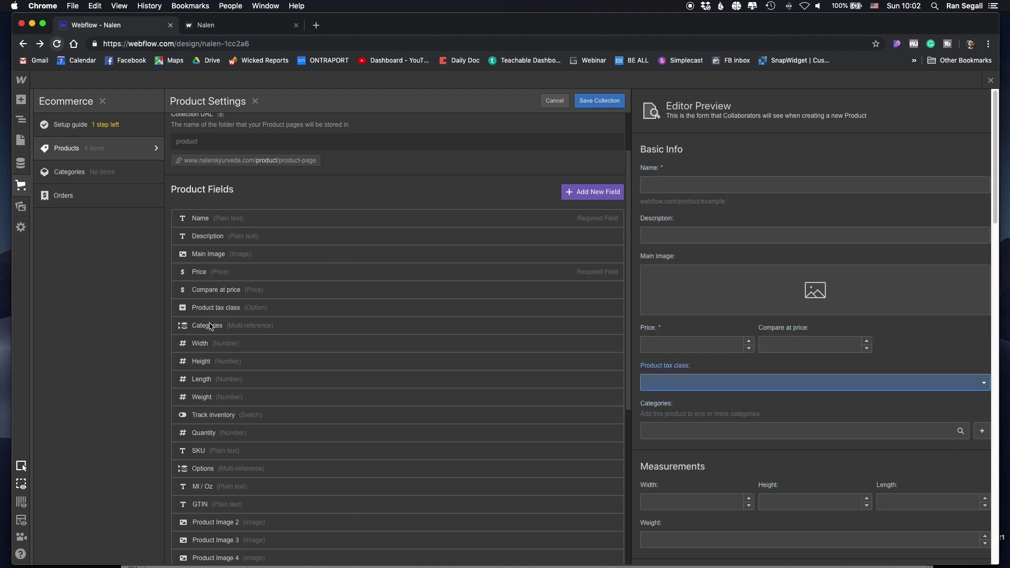
# - Scroll through the Products collection's field list without changing anything
pyautogui.scroll(-2, 205, 316)
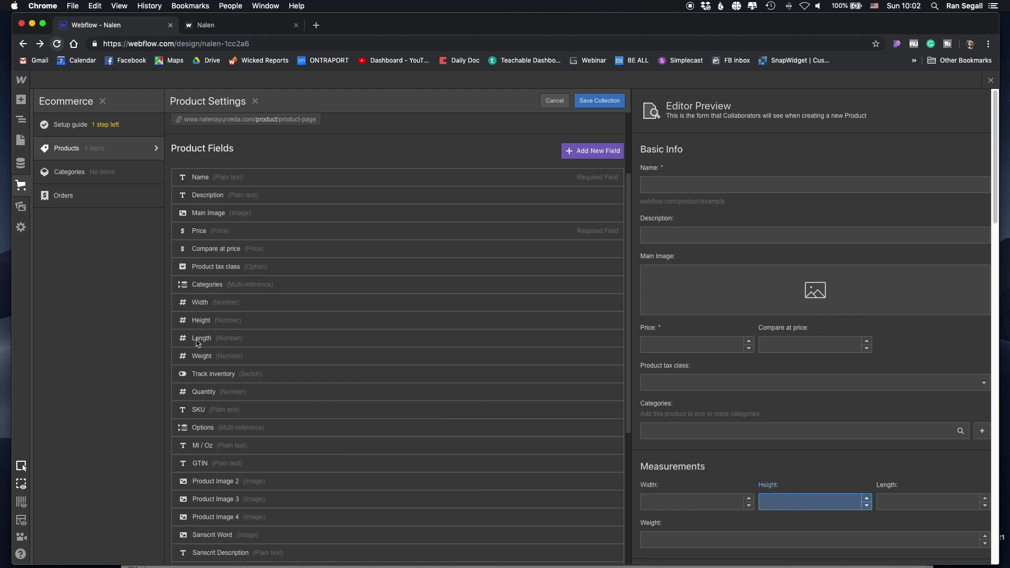
pyautogui.scroll(-3, 221, 410)
pyautogui.scroll(7, 215, 258)
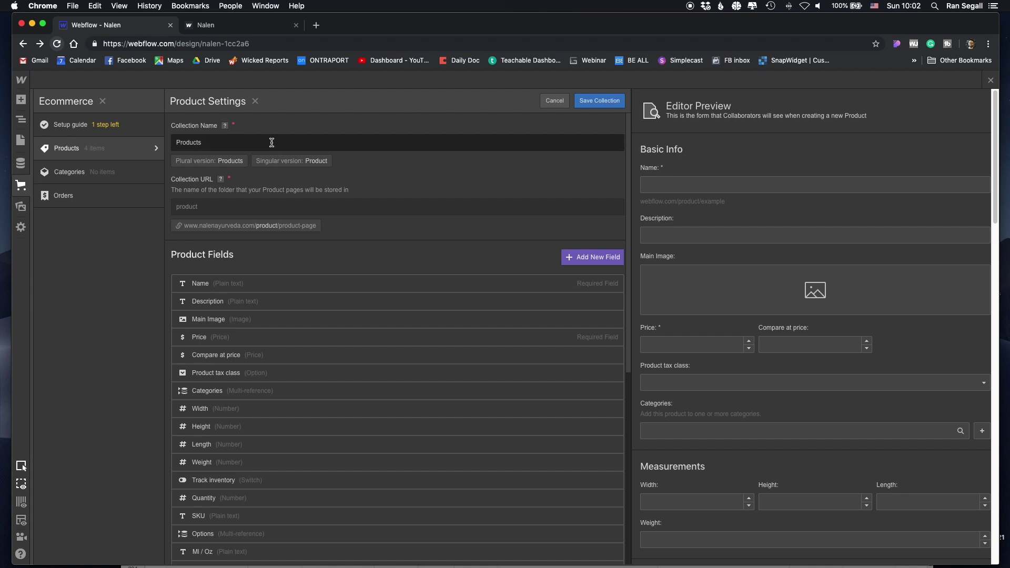
pyautogui.scroll(-10, 284, 202)
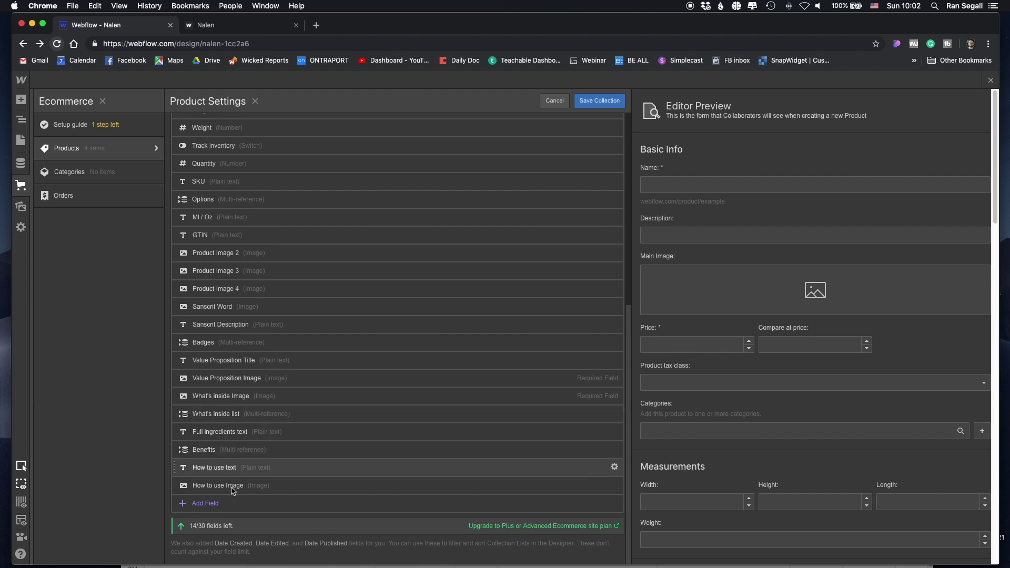
pyautogui.scroll(6, 313, 216)
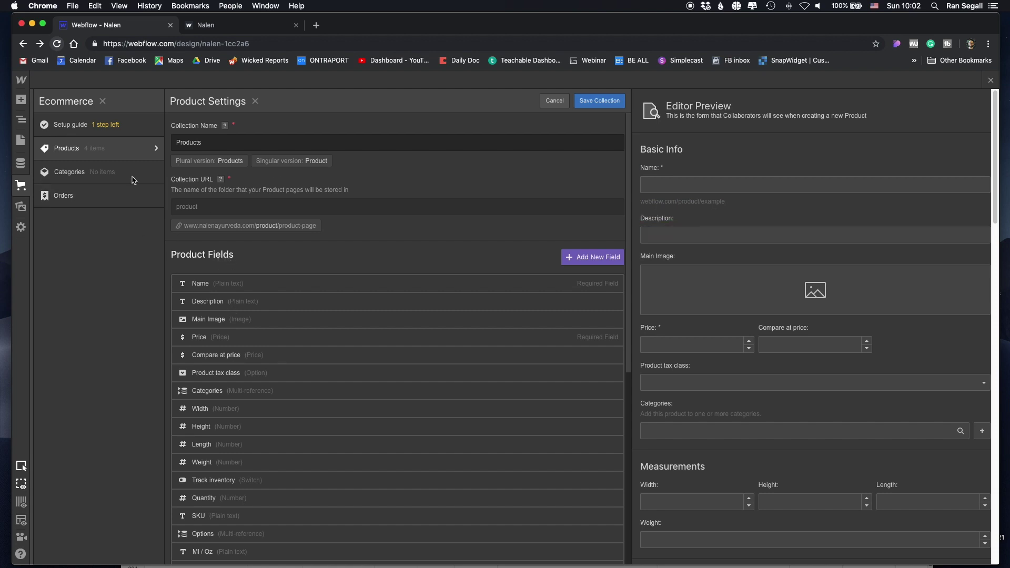
pyautogui.scroll(-6, 293, 332)
# - Return to Products and review the 'Triveni, the perfect trio' entry down to its how-to-use details
pyautogui.click(79, 149)
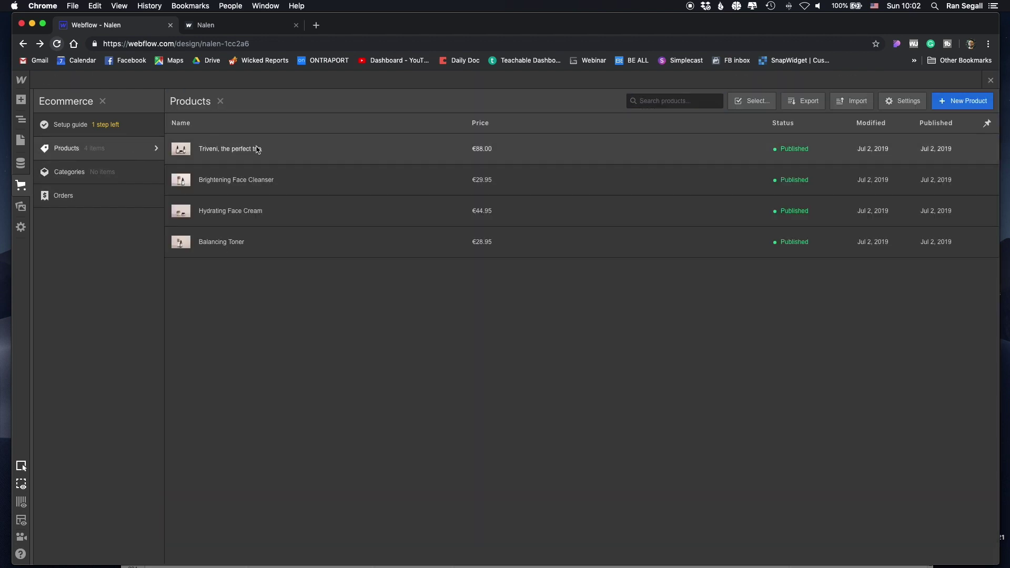
pyautogui.click(258, 149)
pyautogui.scroll(-10, 417, 267)
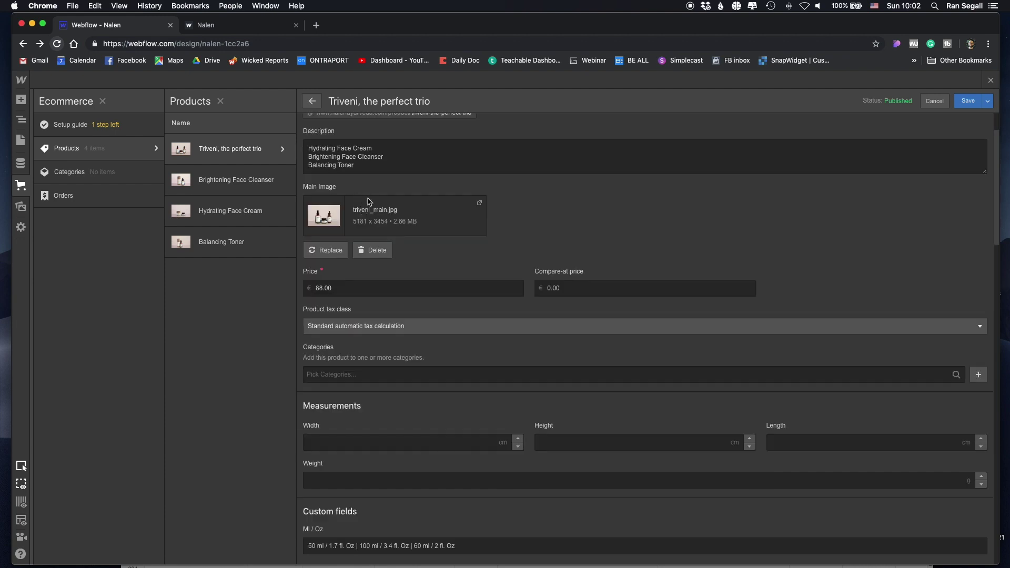
pyautogui.scroll(-10, 372, 219)
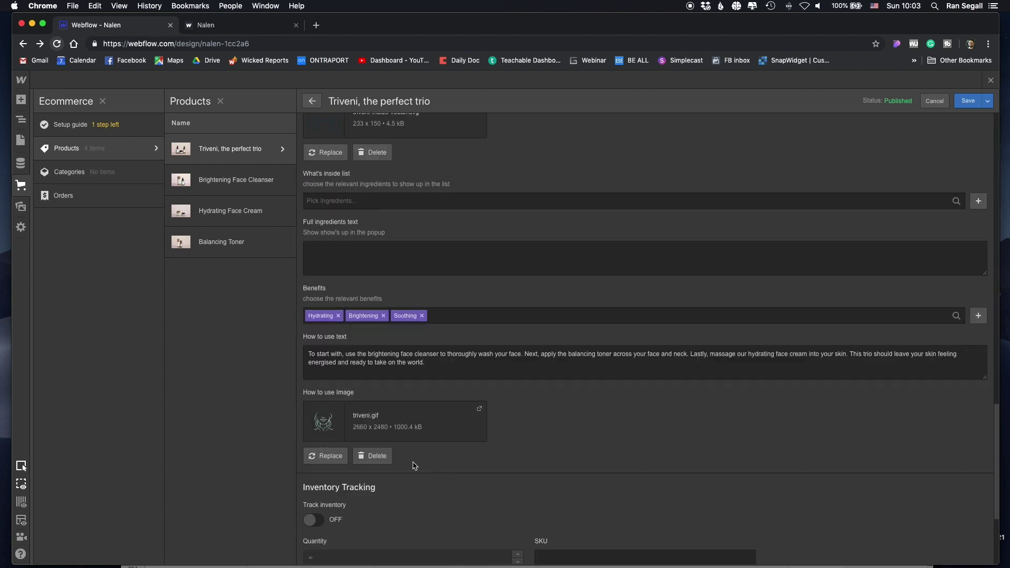
pyautogui.scroll(-5, 624, 403)
pyautogui.scroll(20, 492, 355)
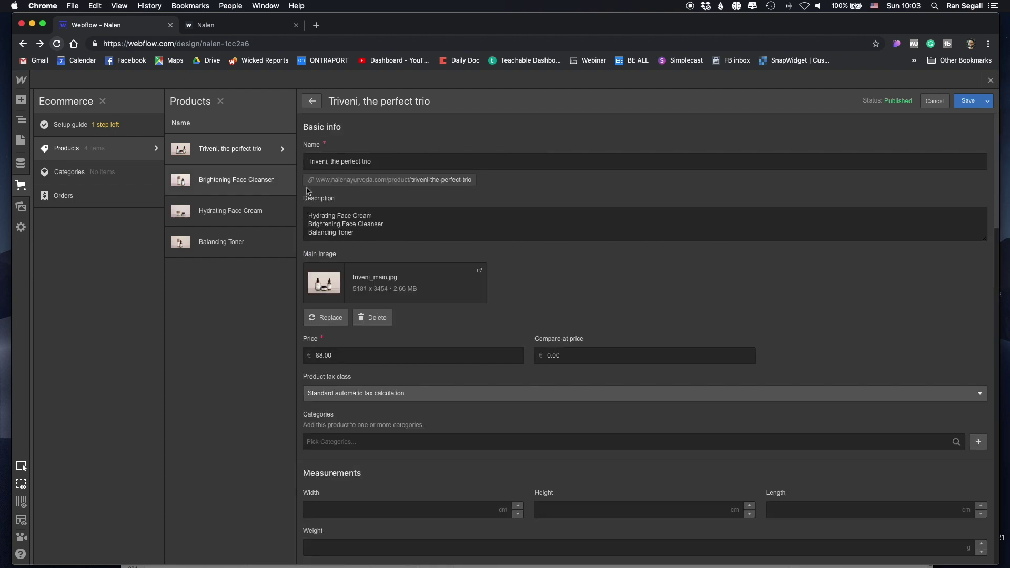
# - Open the Products Template page, previewing Balancing Toner at €28.95
pyautogui.click(20, 139)
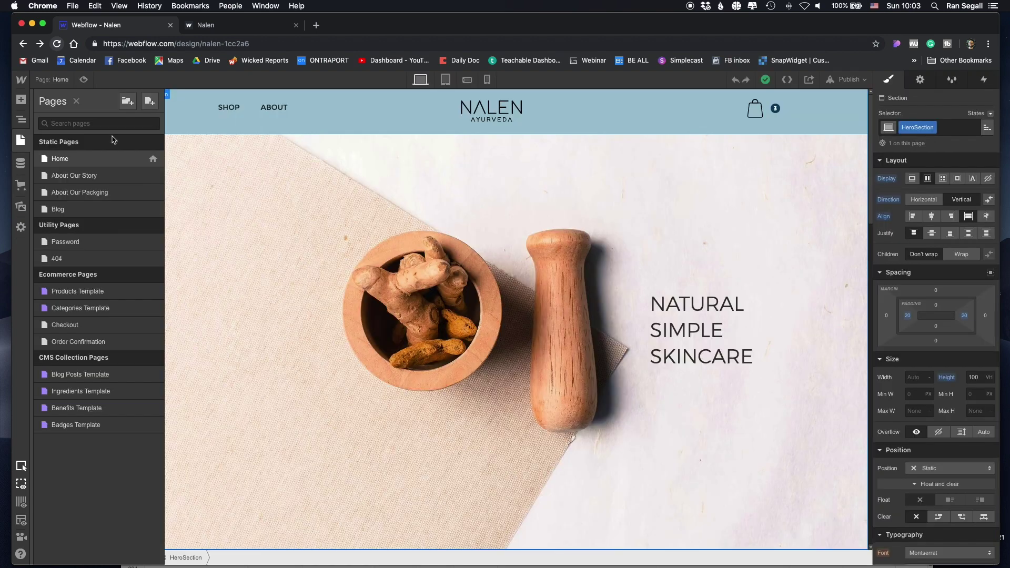
pyautogui.click(68, 297)
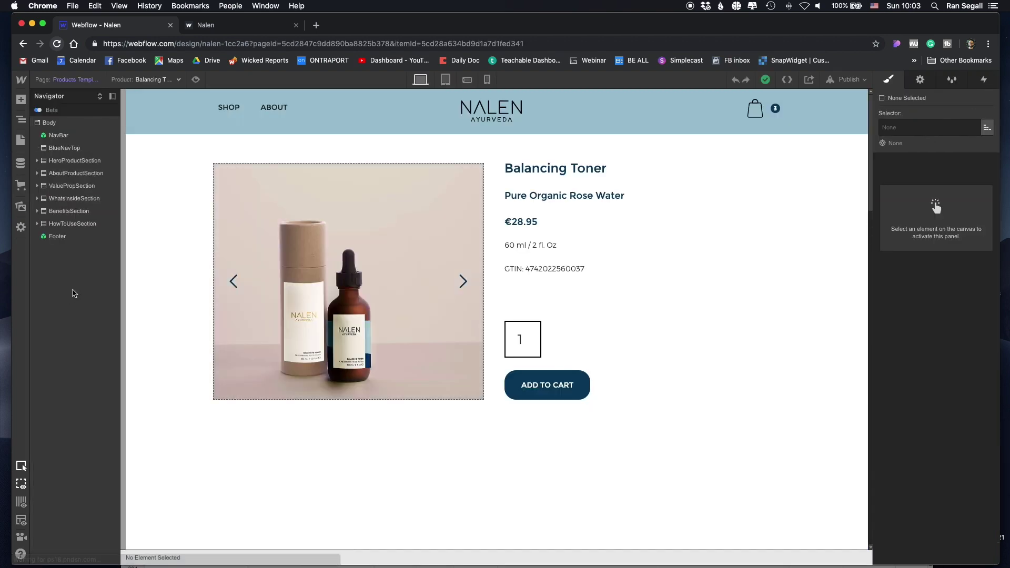
pyautogui.scroll(-10, 219, 247)
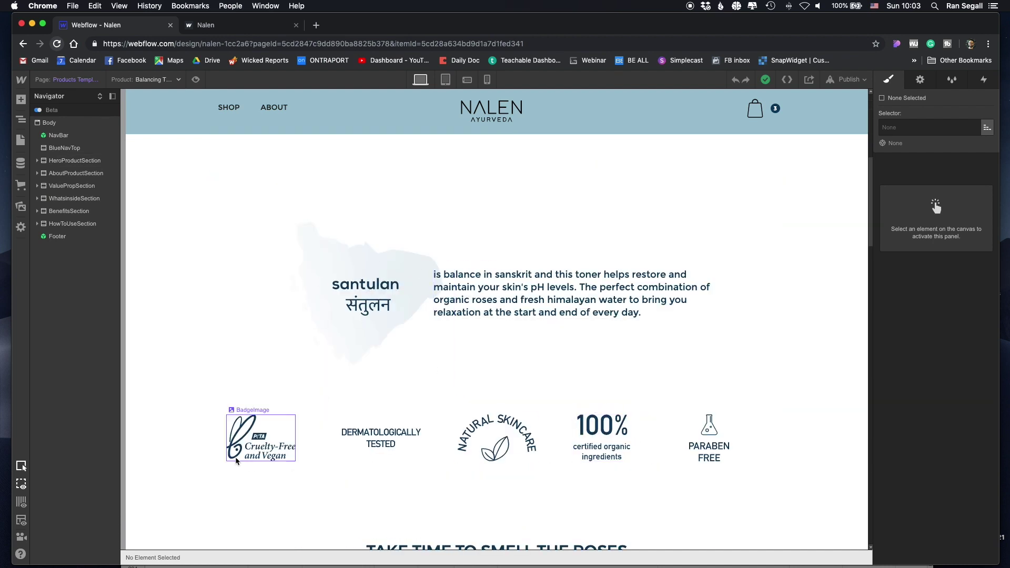
# - Select the Cruelty-Free and Vegan badge image, then the whole BadgeList, and scroll the lower sections
pyautogui.click(285, 438)
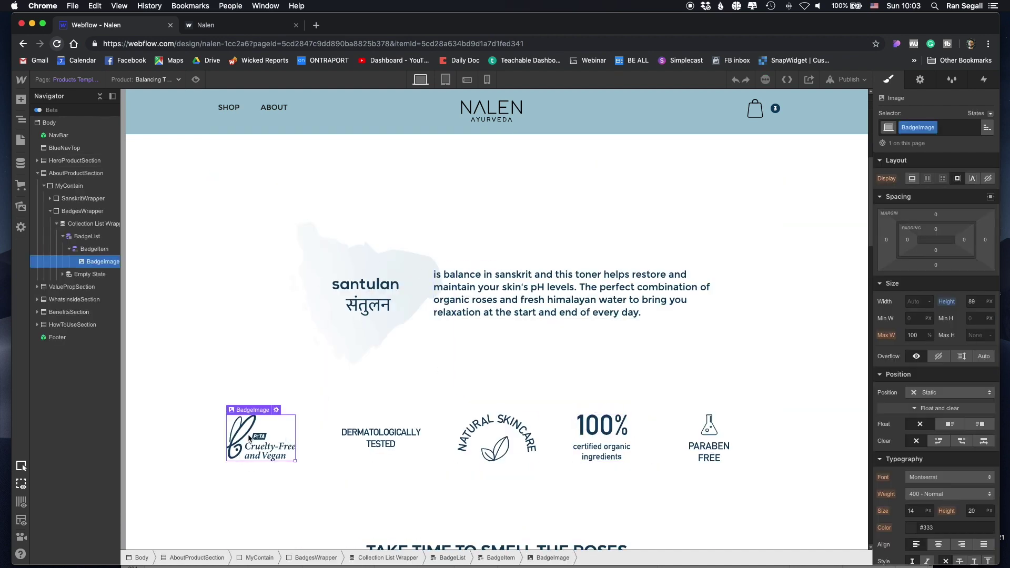
pyautogui.click(87, 240)
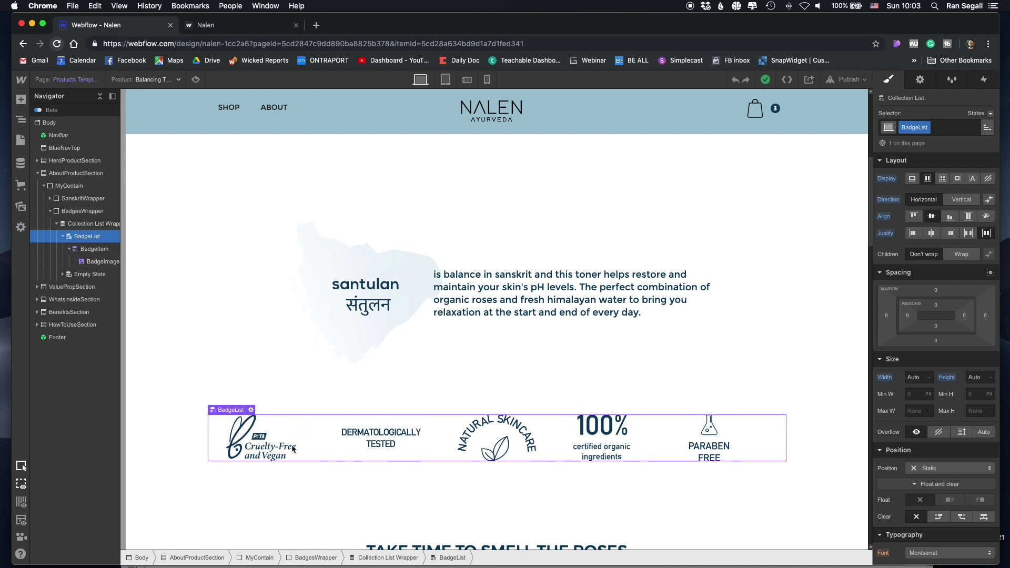
pyautogui.scroll(-5, 292, 439)
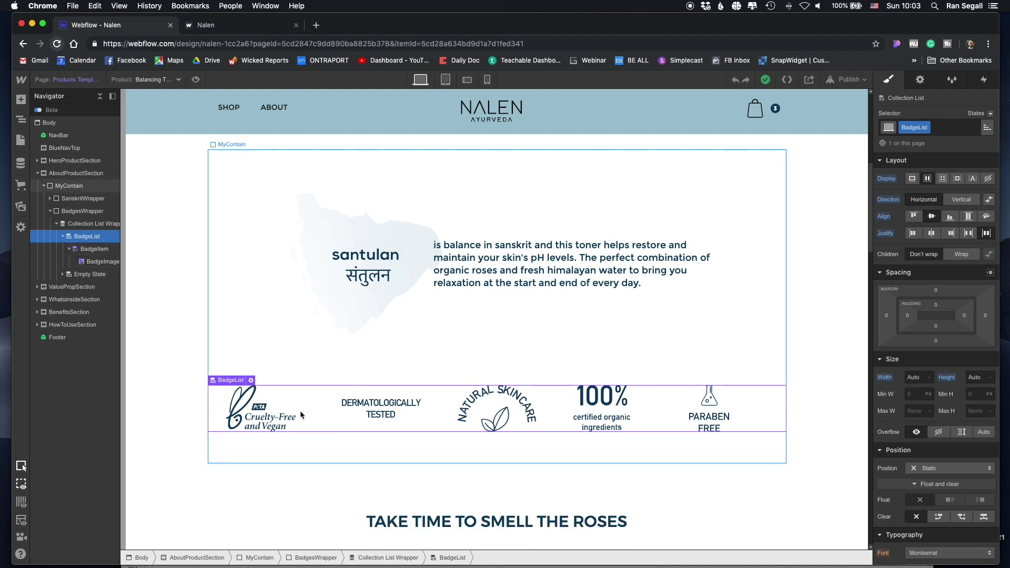
pyautogui.scroll(-3, 413, 299)
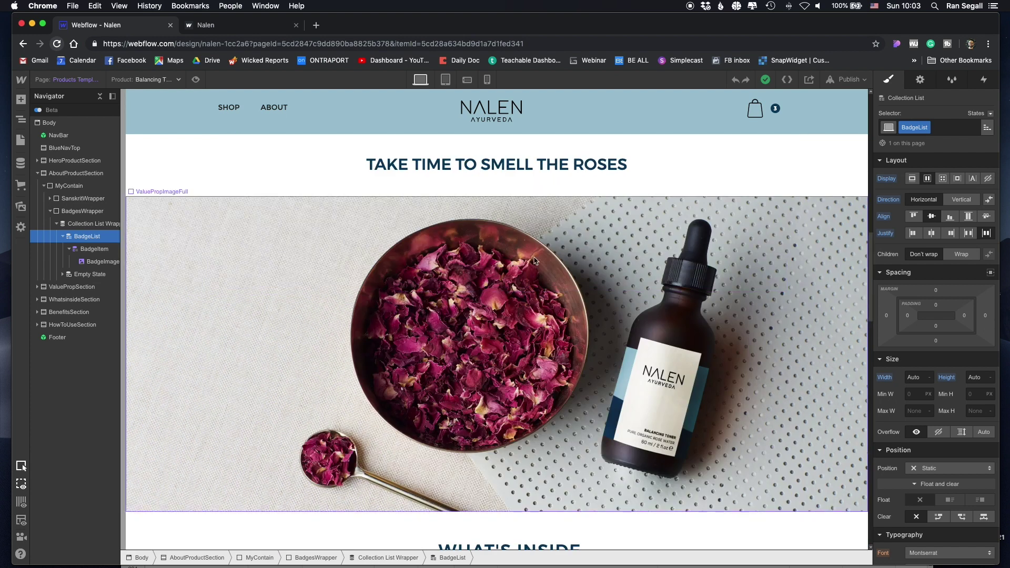
pyautogui.scroll(1, 284, 189)
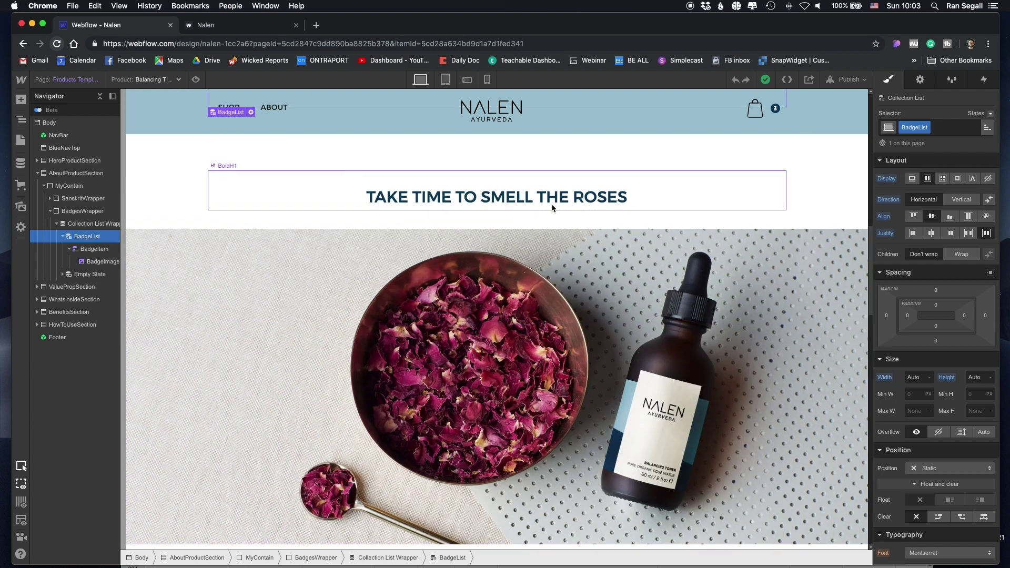
pyautogui.scroll(-12, 513, 208)
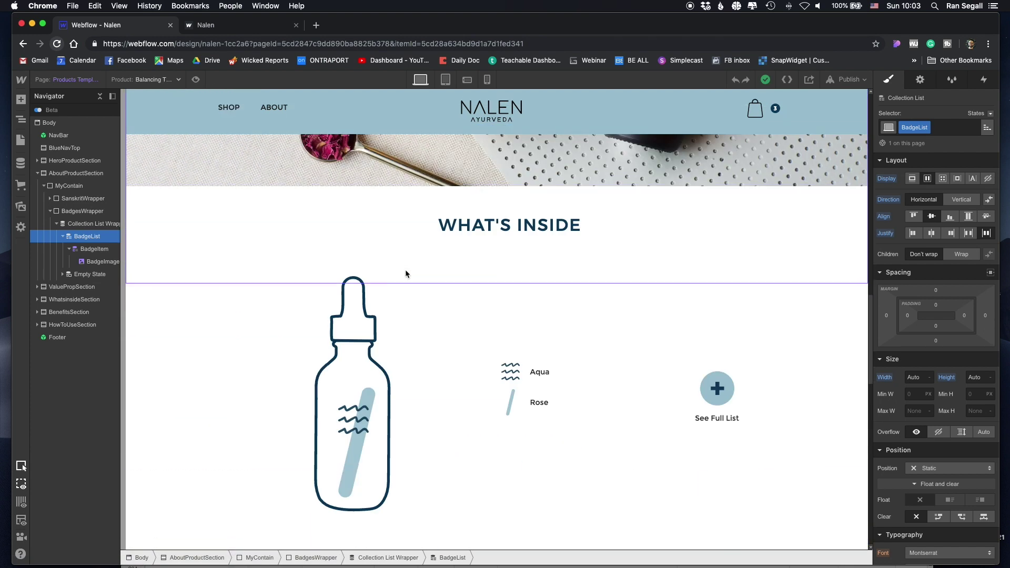
pyautogui.scroll(-7, 403, 262)
pyautogui.scroll(20, 396, 258)
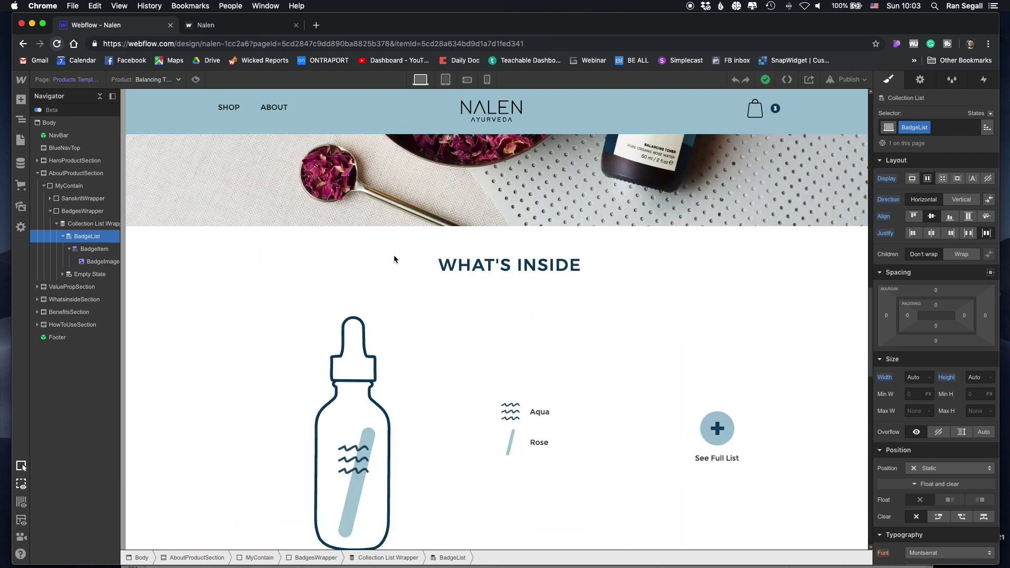
# - Preview the product page, opening and closing the cart slide-out before returning to design mode
pyautogui.click(195, 80)
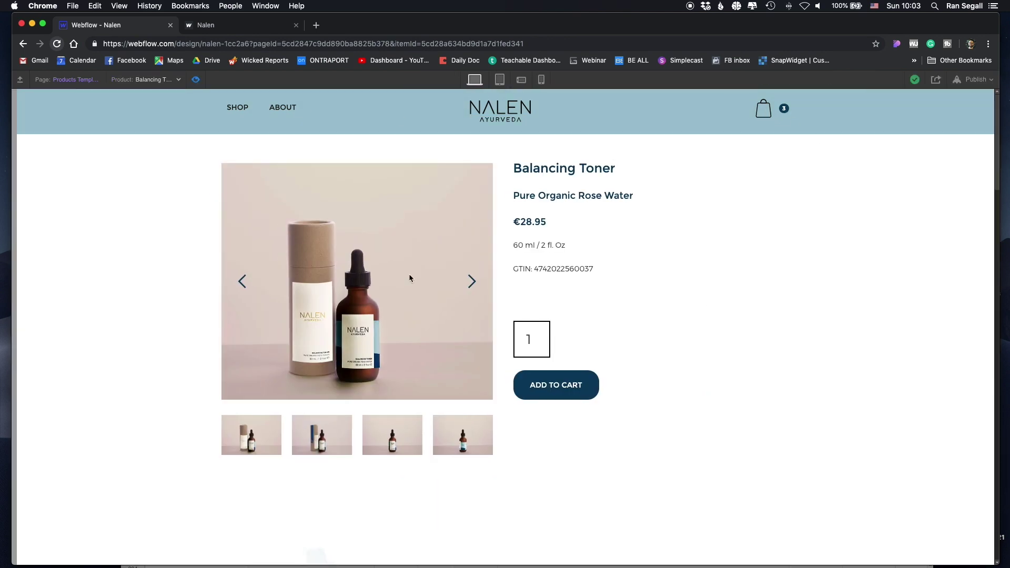
pyautogui.click(763, 117)
pyautogui.click(488, 95)
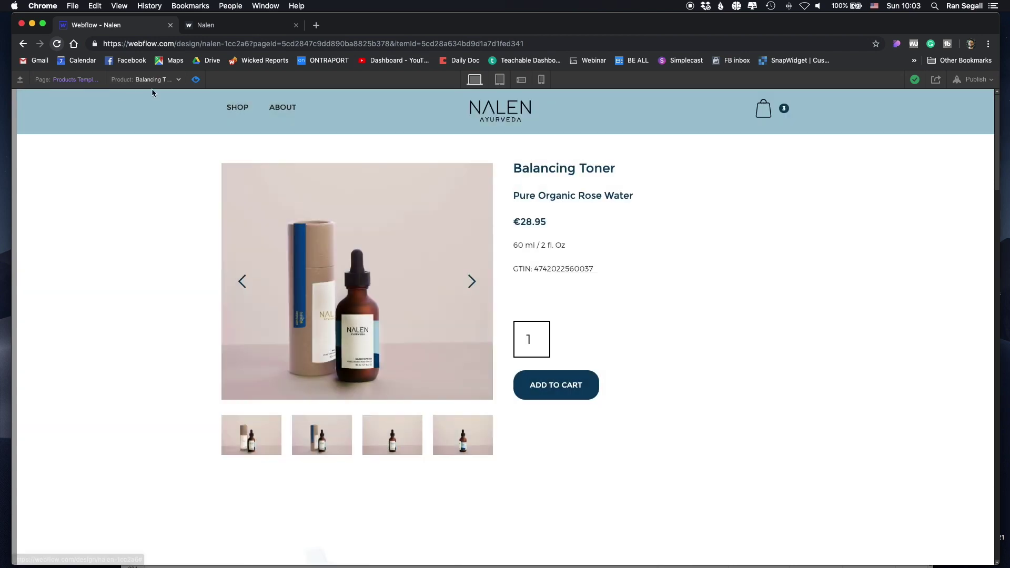
pyautogui.click(195, 79)
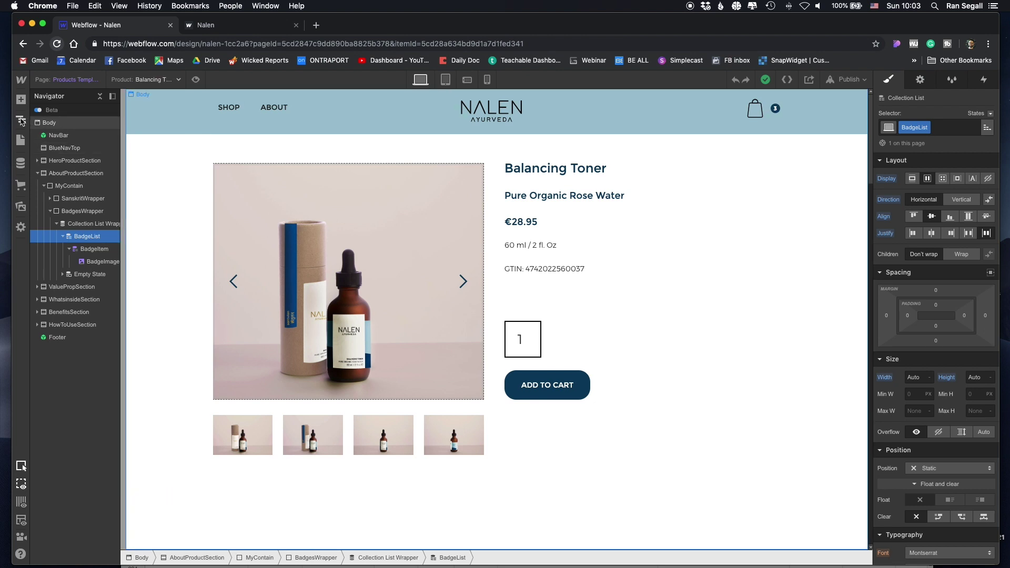
# - Edit the NavBar symbol and use CartIcon's Open cart setting to show three items, €191.85 subtotal
pyautogui.click(745, 118)
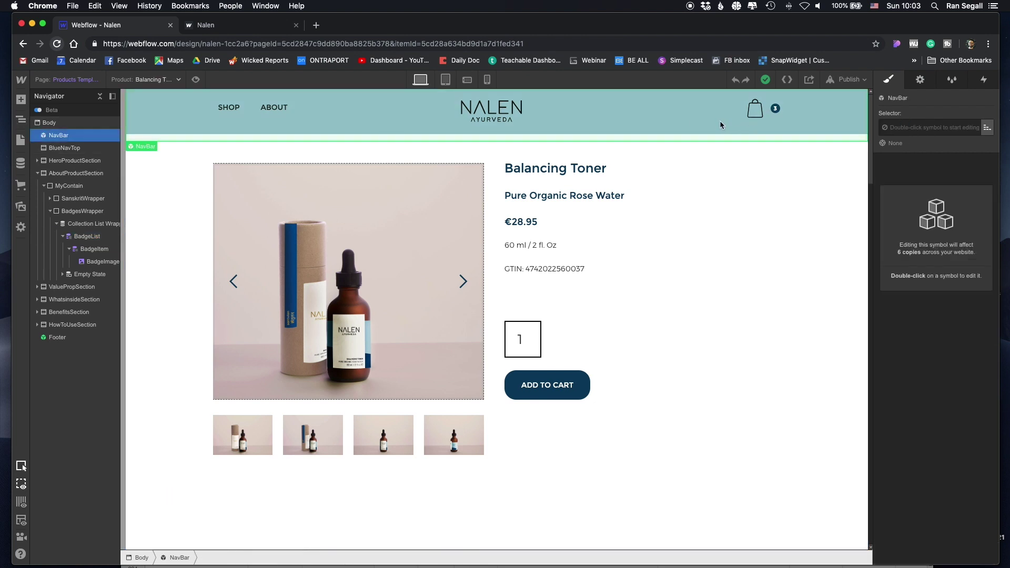
pyautogui.doubleClick(760, 119)
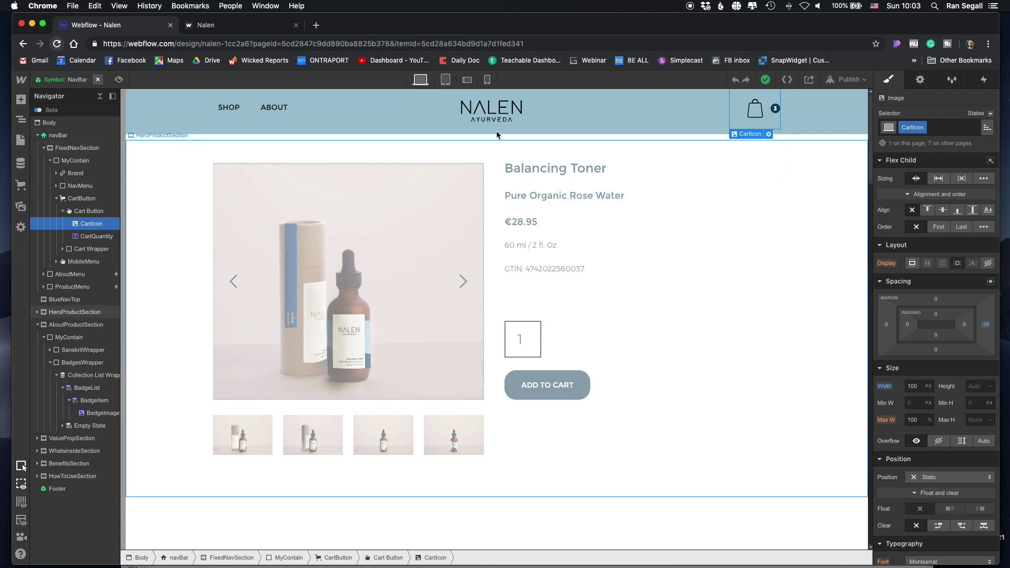
pyautogui.click(920, 80)
pyautogui.scroll(-1, 937, 344)
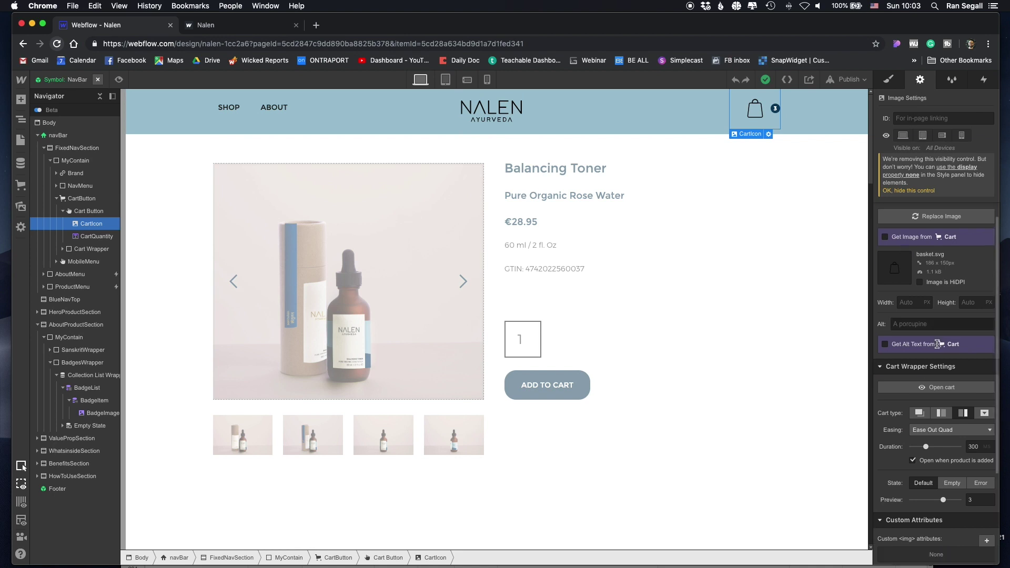
pyautogui.scroll(-1, 938, 344)
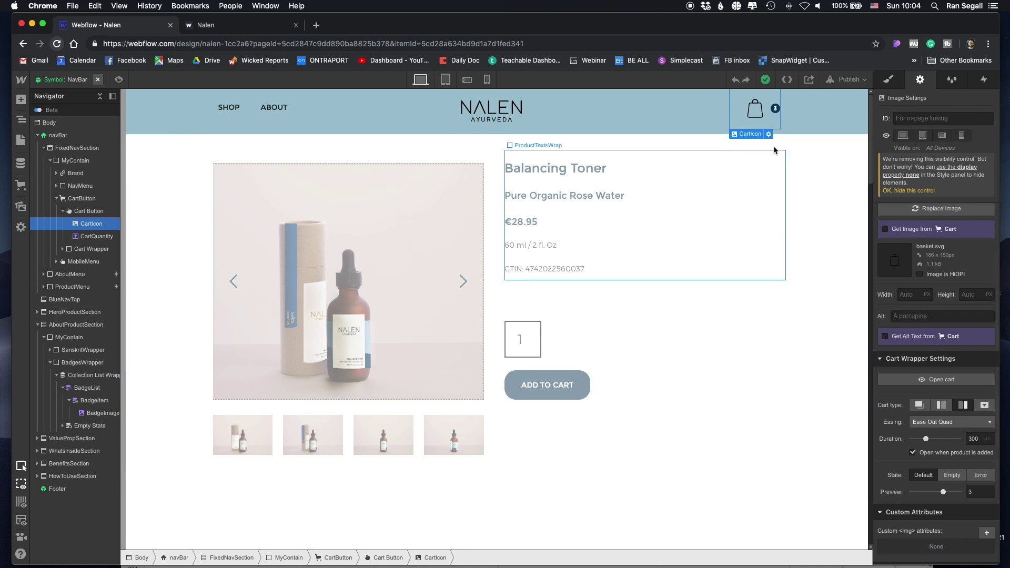
pyautogui.scroll(-3, 944, 387)
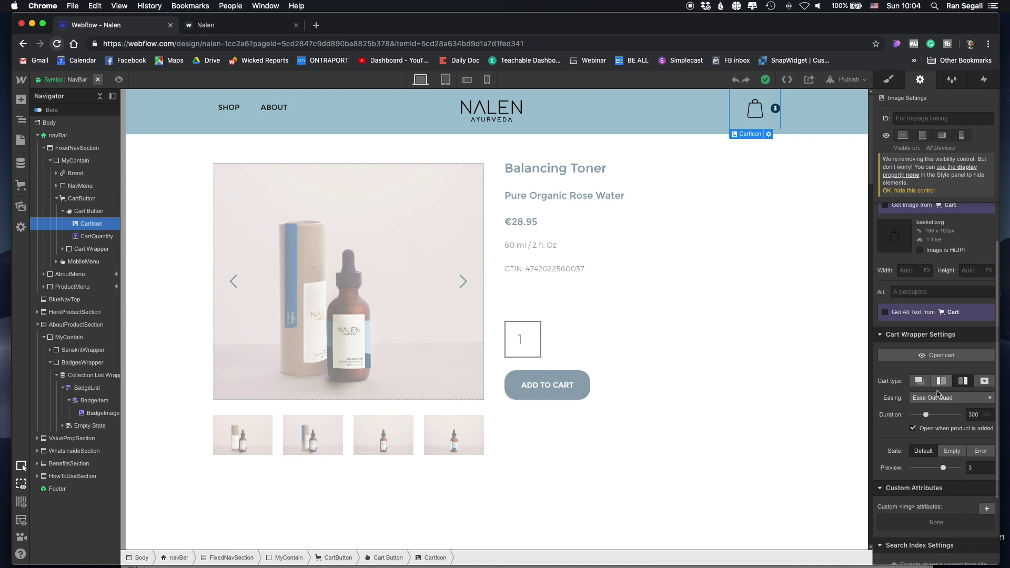
pyautogui.click(927, 356)
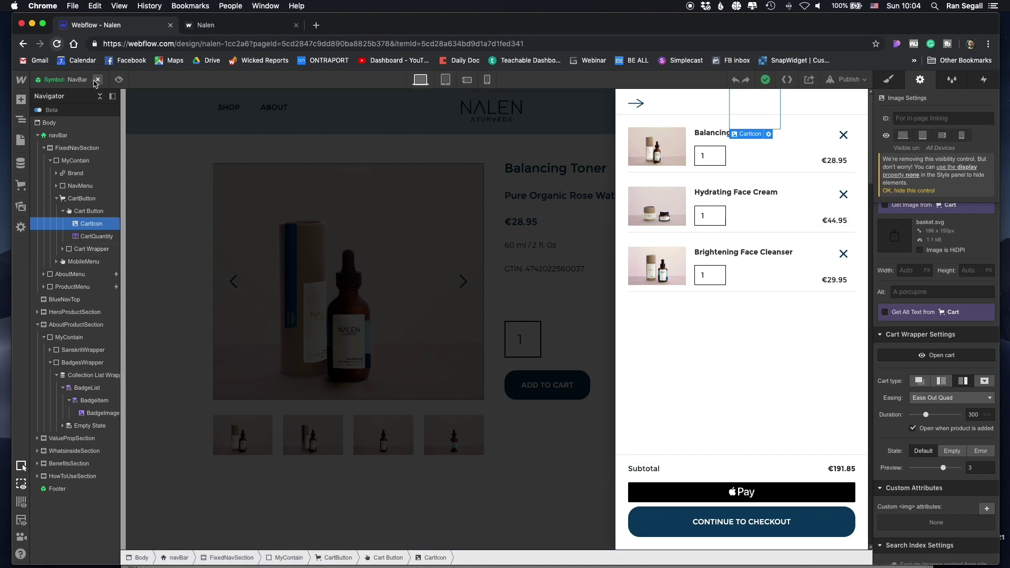
# - Exit the NavBar symbol editor, toggle preview, and close the cart drawer on Products Template
pyautogui.click(97, 80)
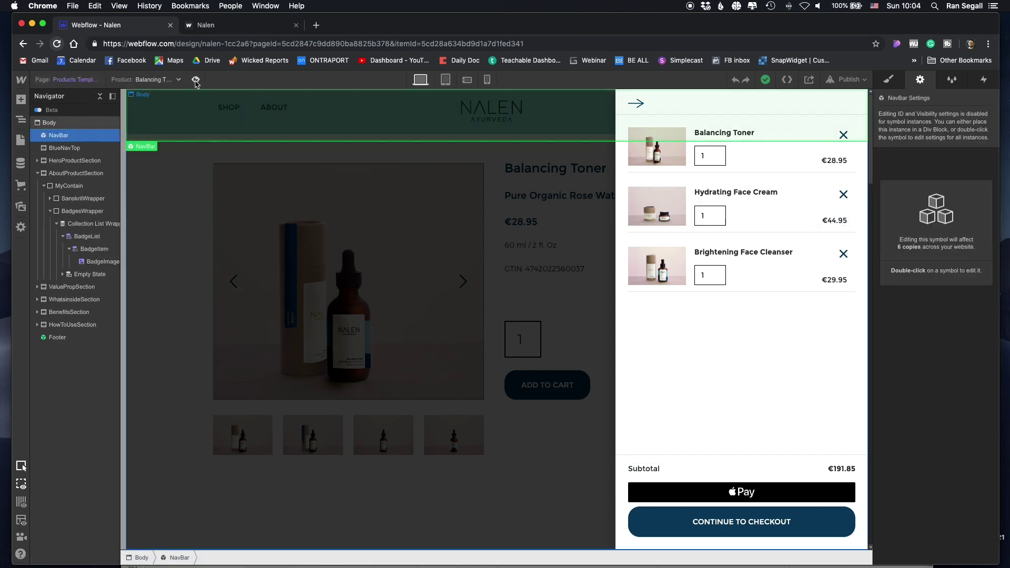
pyautogui.click(196, 80)
pyautogui.click(196, 80)
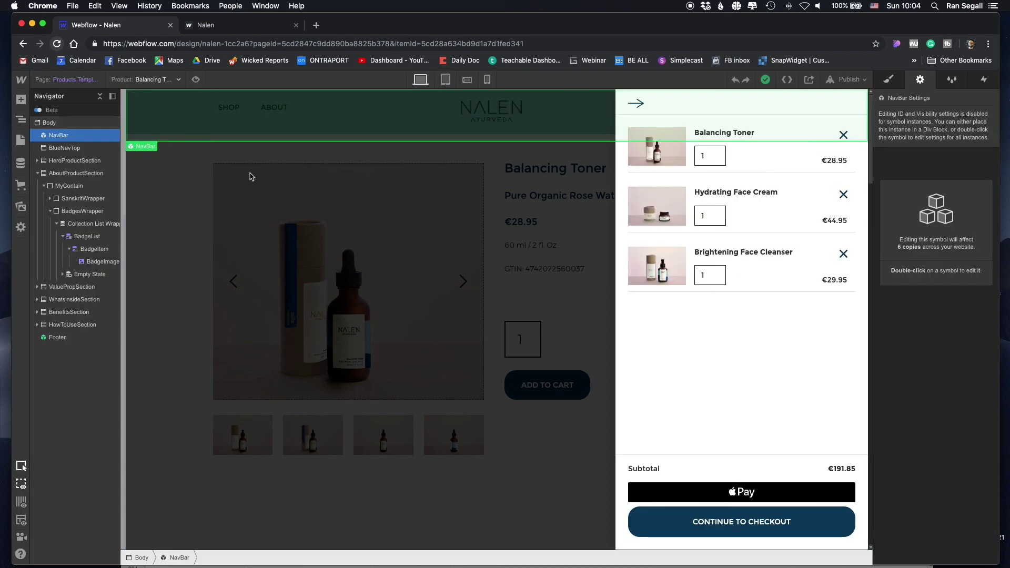
pyautogui.click(245, 178)
pyautogui.scroll(-5, 250, 229)
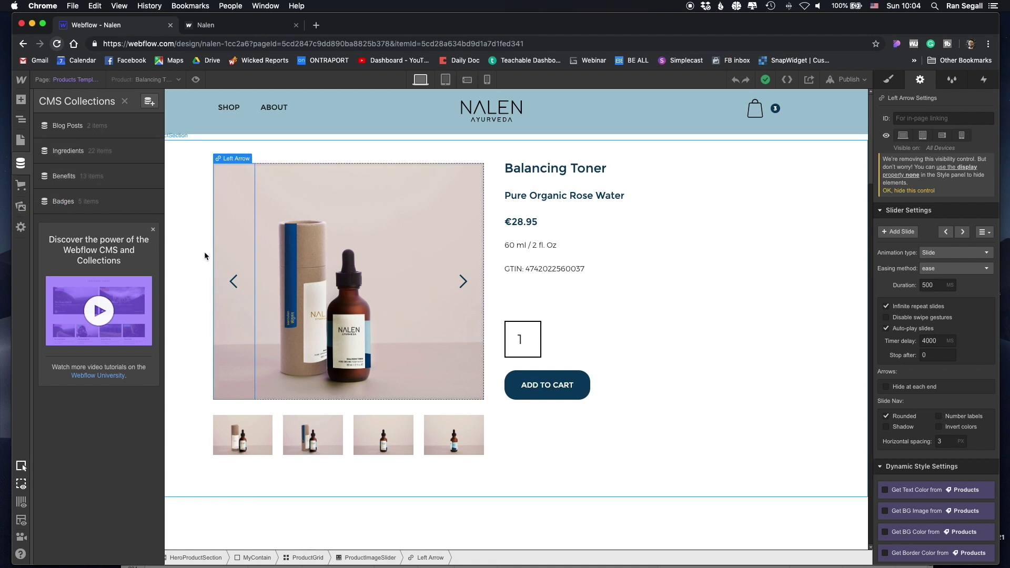
# - Open the Blog page from Static Pages and scroll through its two article cards
pyautogui.scroll(-3, 251, 206)
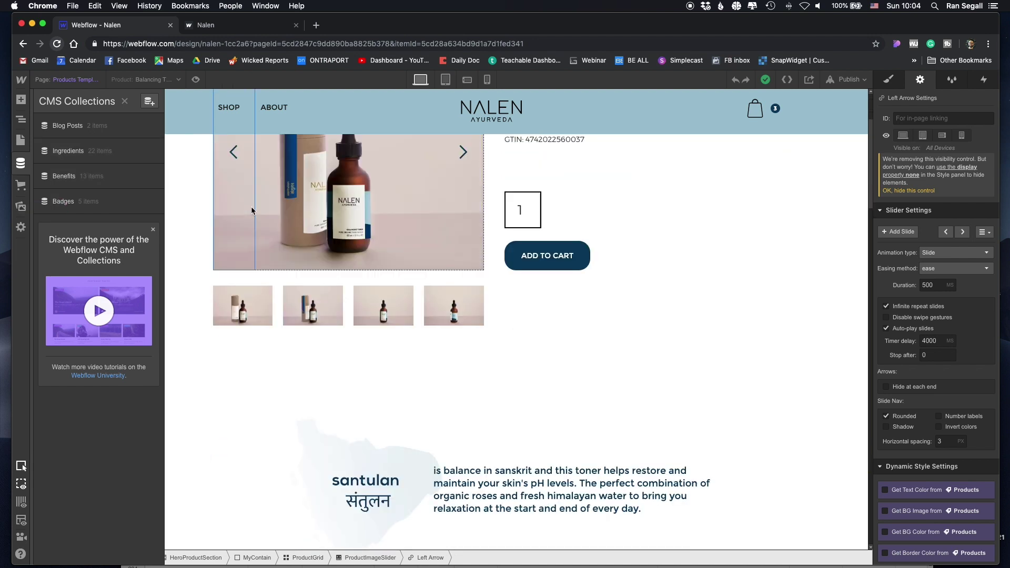
pyautogui.scroll(-10, 308, 226)
pyautogui.scroll(15, 302, 227)
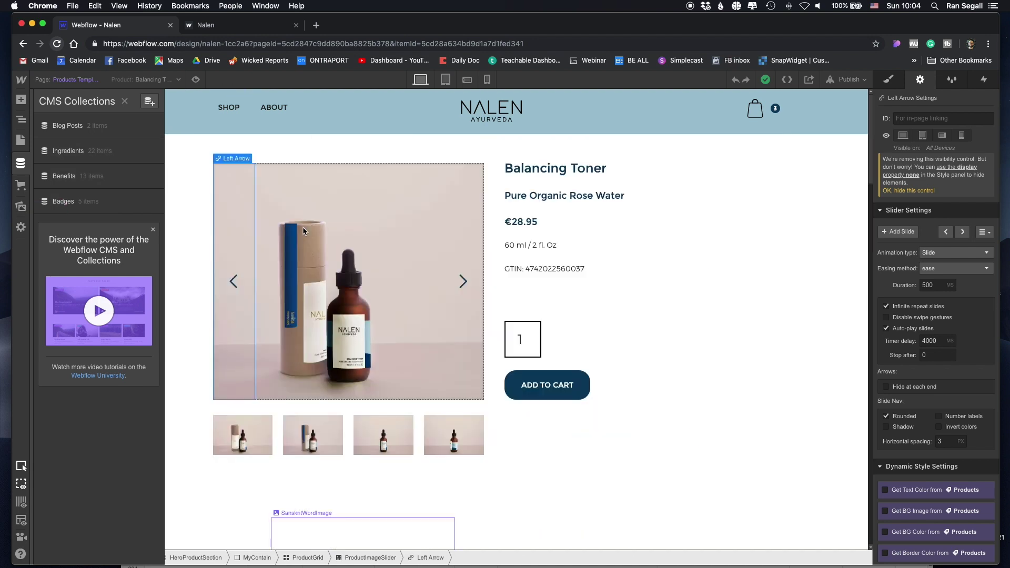
pyautogui.click(23, 142)
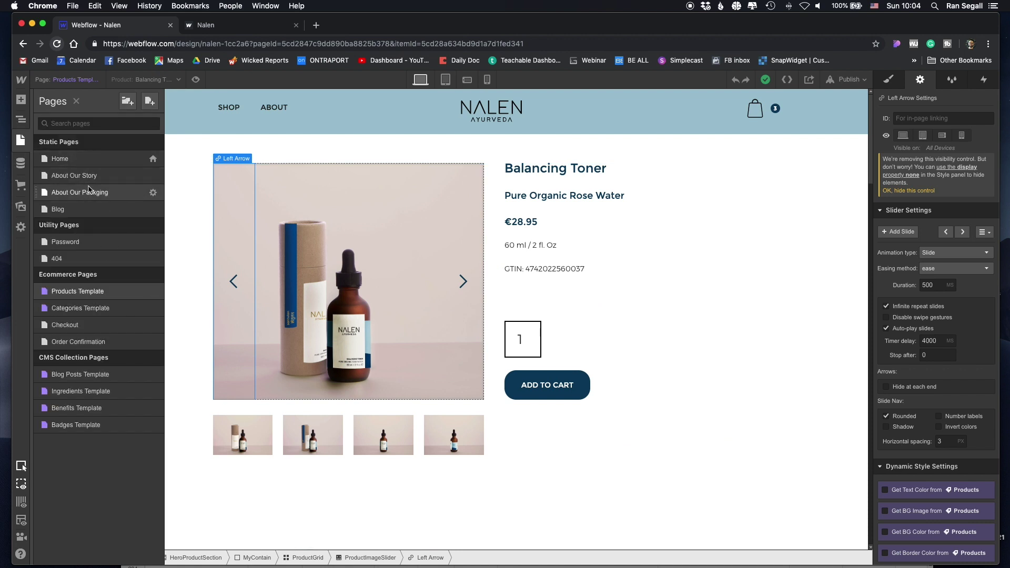
pyautogui.click(58, 209)
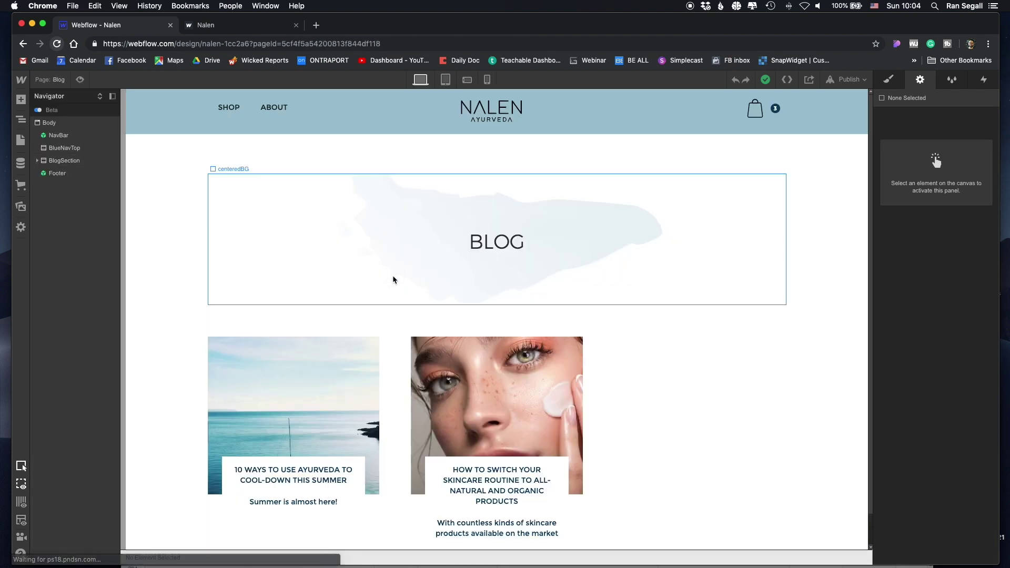
pyautogui.scroll(-3, 389, 294)
pyautogui.scroll(-2, 272, 254)
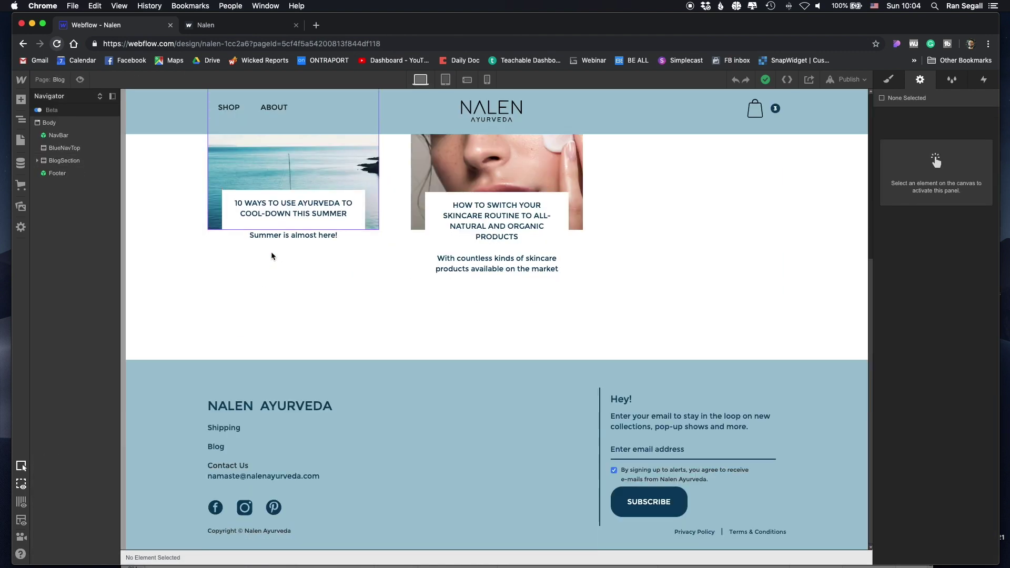
pyautogui.scroll(6, 295, 210)
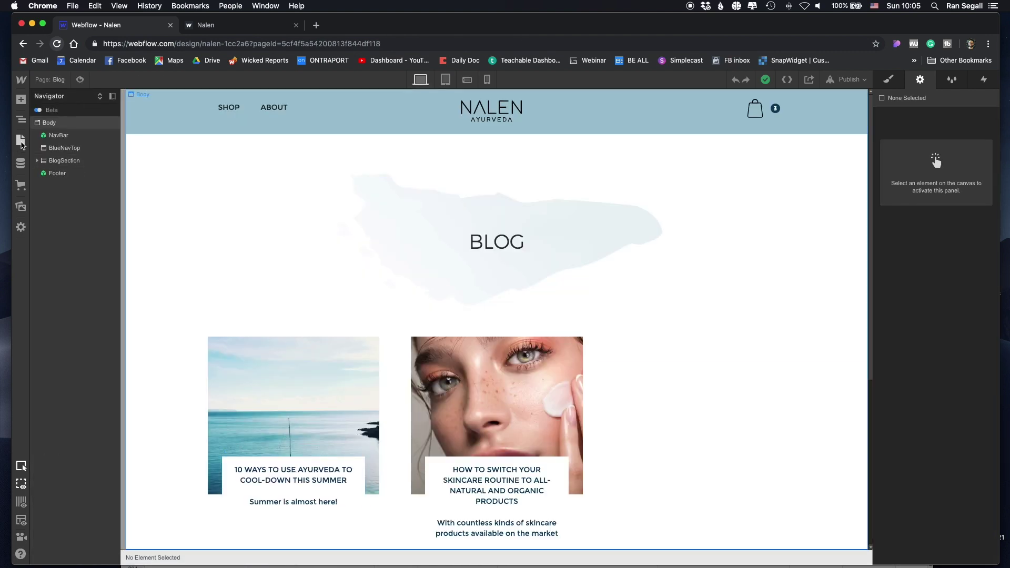
pyautogui.click(21, 141)
# - Browse the About Our Story page, then show Ecommerce: setup guide one step left, 4 products
pyautogui.click(61, 180)
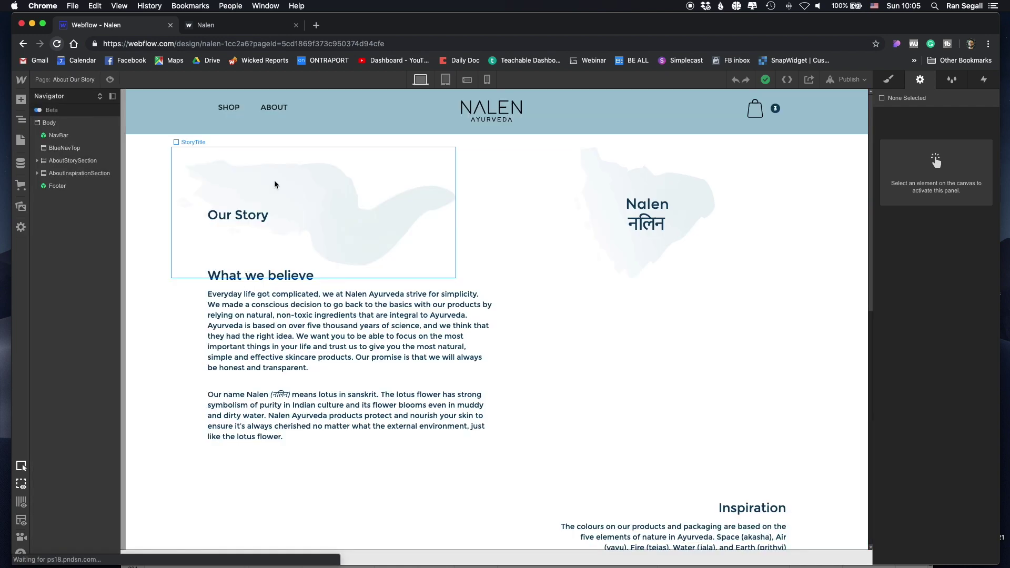
pyautogui.scroll(-10, 417, 198)
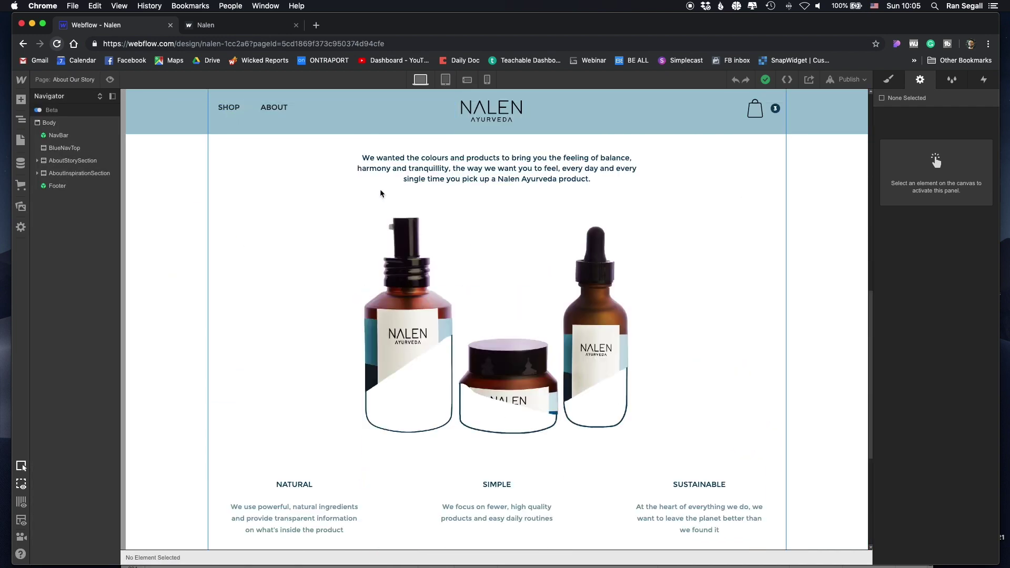
pyautogui.scroll(-4, 381, 193)
pyautogui.scroll(10, 381, 194)
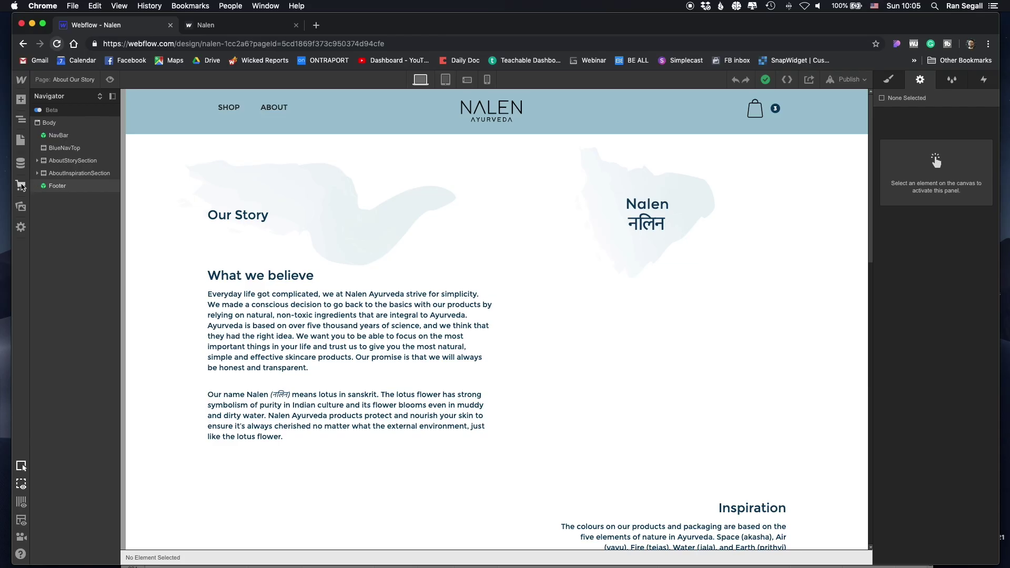
pyautogui.click(21, 186)
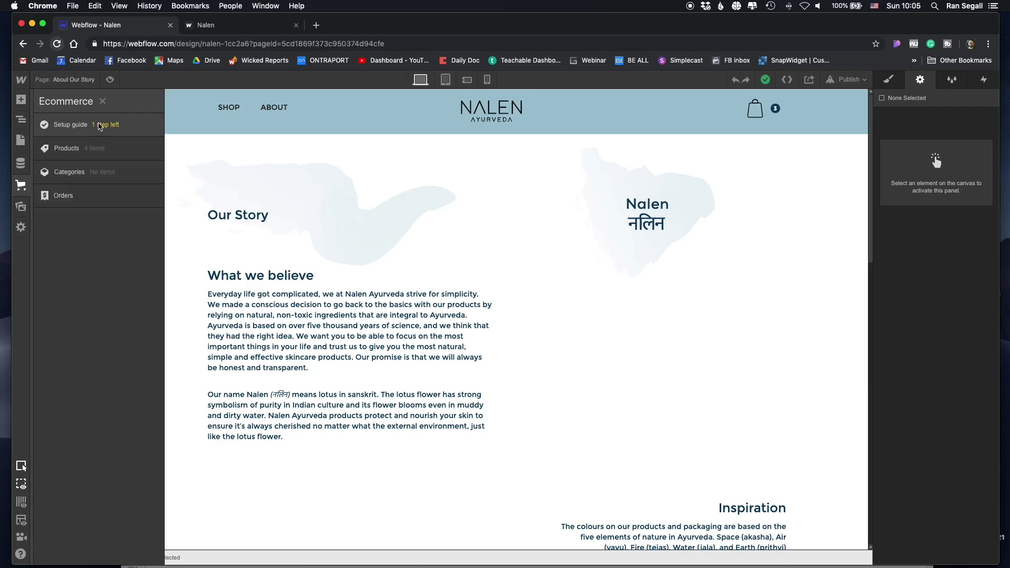
# - Open the Ecommerce setup guide and scroll through its setup, design and launch checklist
pyautogui.click(61, 131)
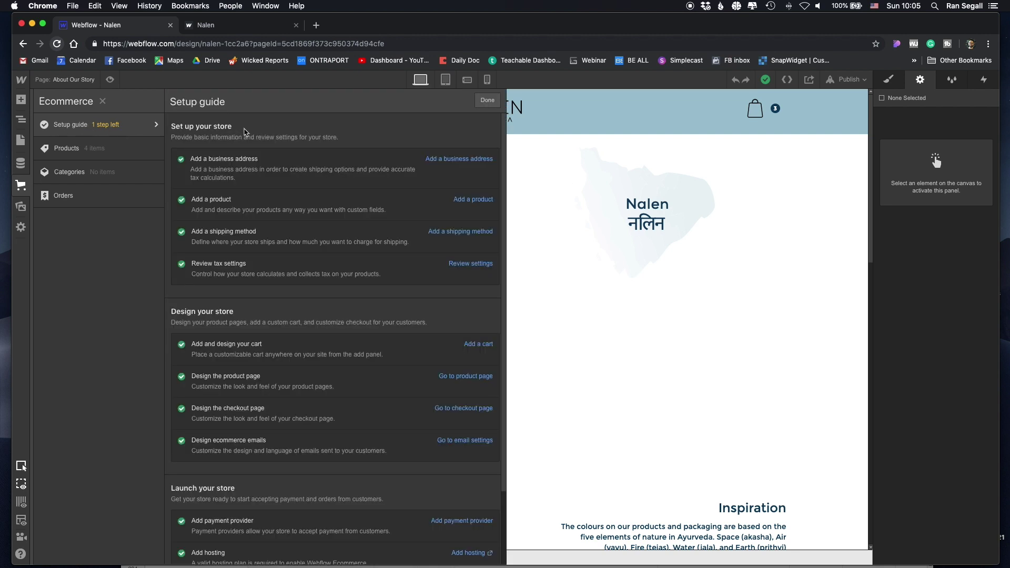
pyautogui.scroll(-3, 247, 142)
pyautogui.scroll(3, 268, 252)
pyautogui.scroll(-1, 257, 149)
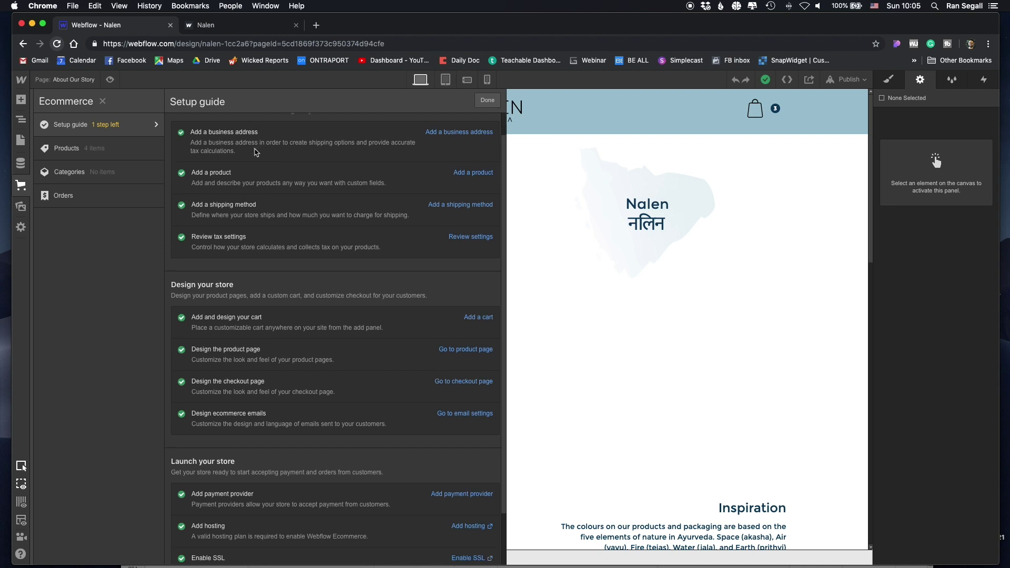